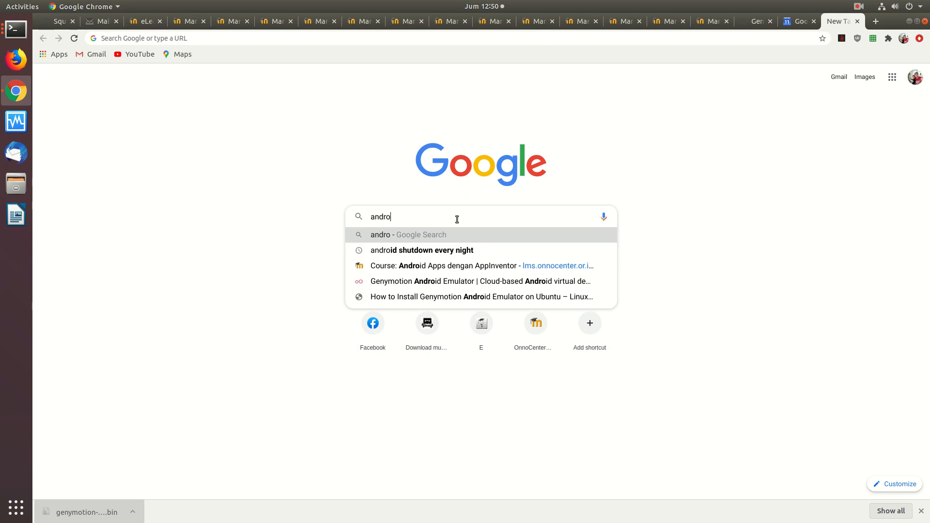
key("BackSpace")
Search Google for "android emulator", and refine the query to "android emulator linux"
type("id emulator")
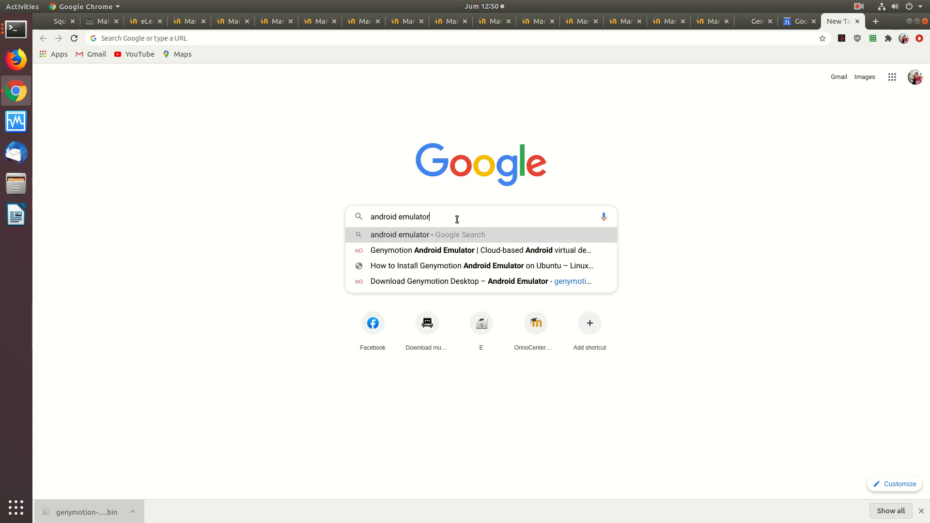
key("Return")
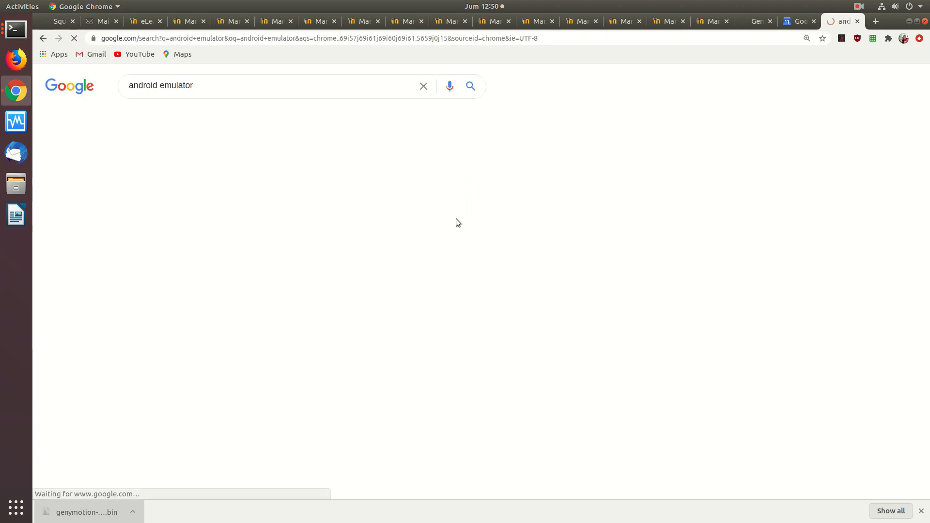
left_click(256, 85)
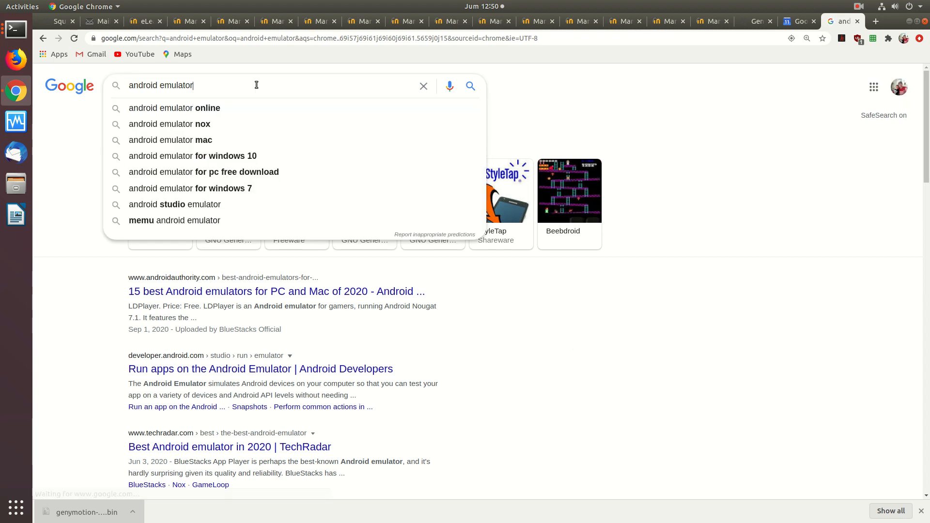
type("linux")
key("Return")
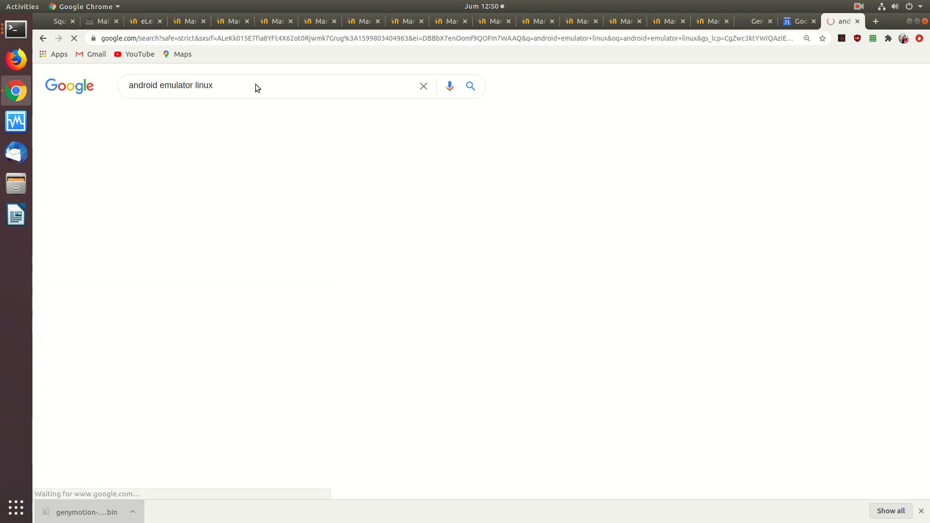
Open the UbuntuPIT article on the top 10 Android emulators for Linux and read its entries from Genymotion to Anbox
left_click(250, 175)
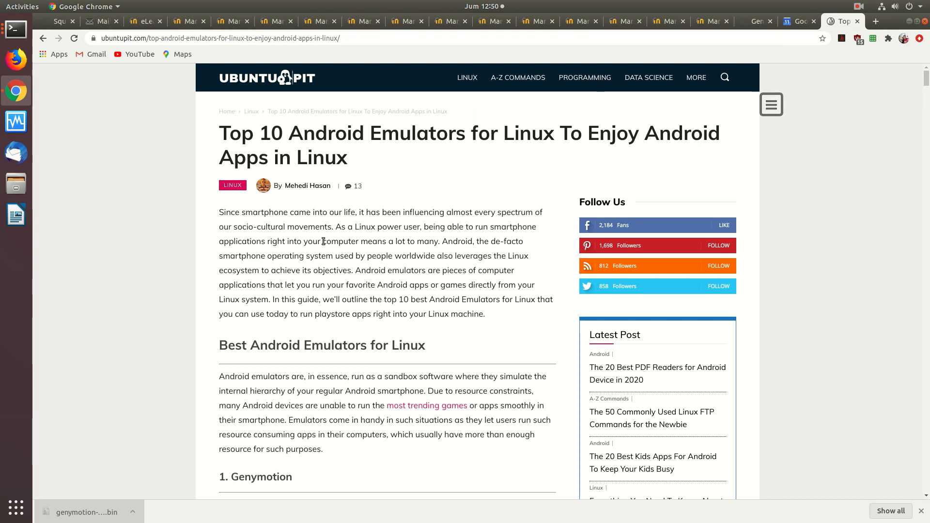
scroll(285, 246, "down", 2)
scroll(286, 247, "down", 5)
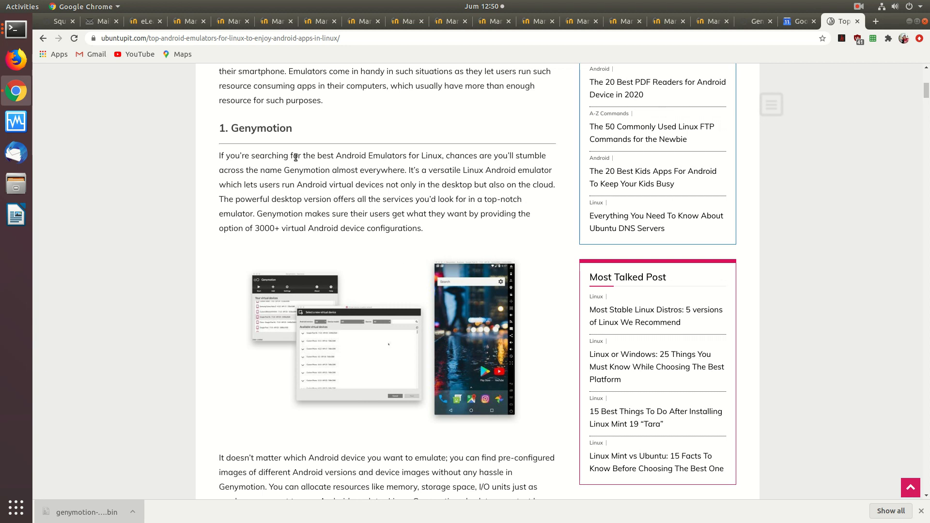
scroll(296, 157, "down", 8)
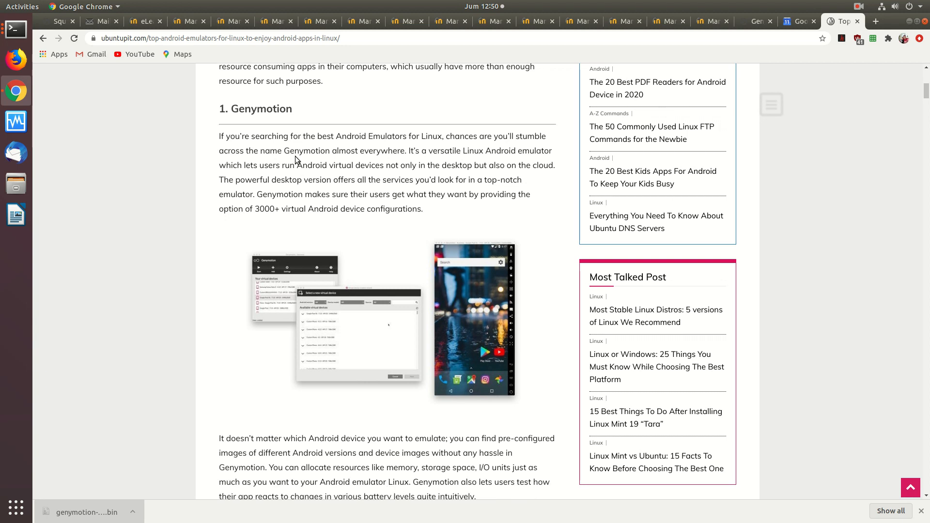
scroll(295, 156, "down", 18)
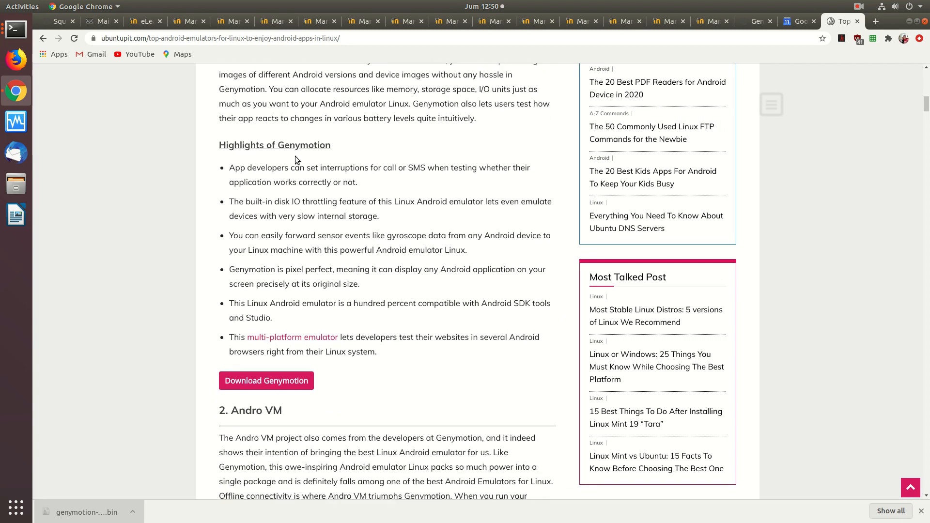
scroll(296, 157, "down", 4)
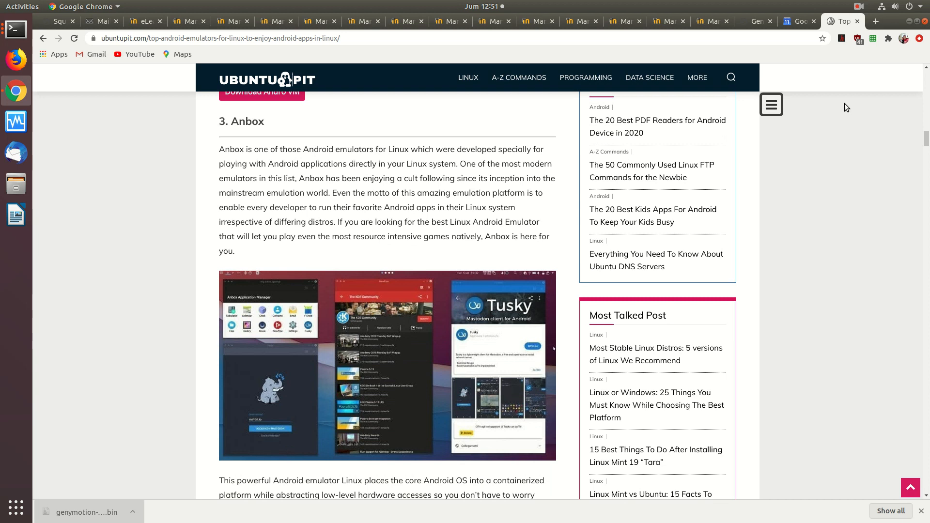
Open youtube.com in a new tab and search it for "OnnoCenter"
left_click(874, 22)
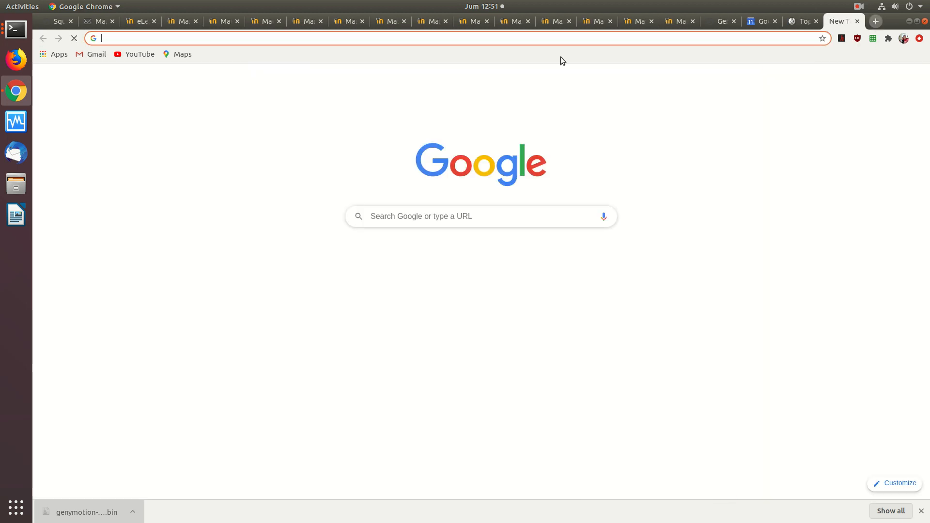
left_click(390, 38)
type("yoiutg")
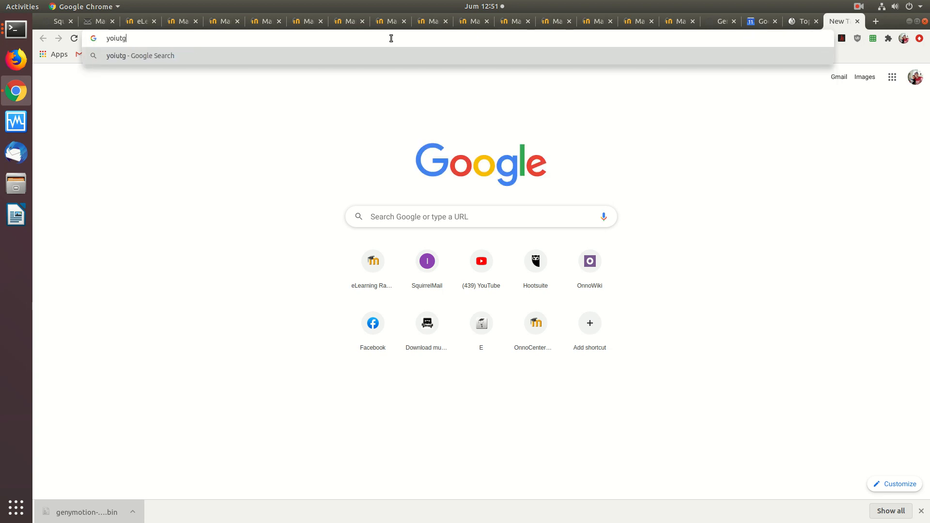
type("ub")
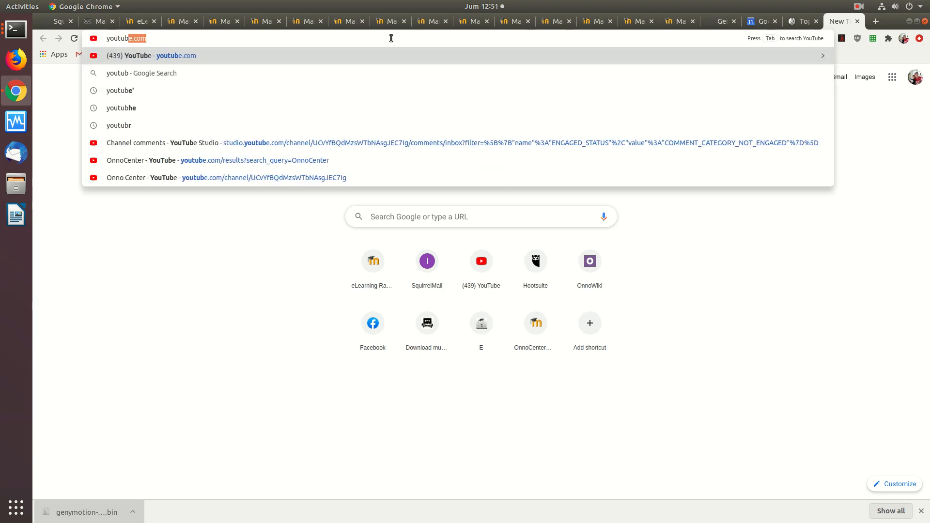
key("Return")
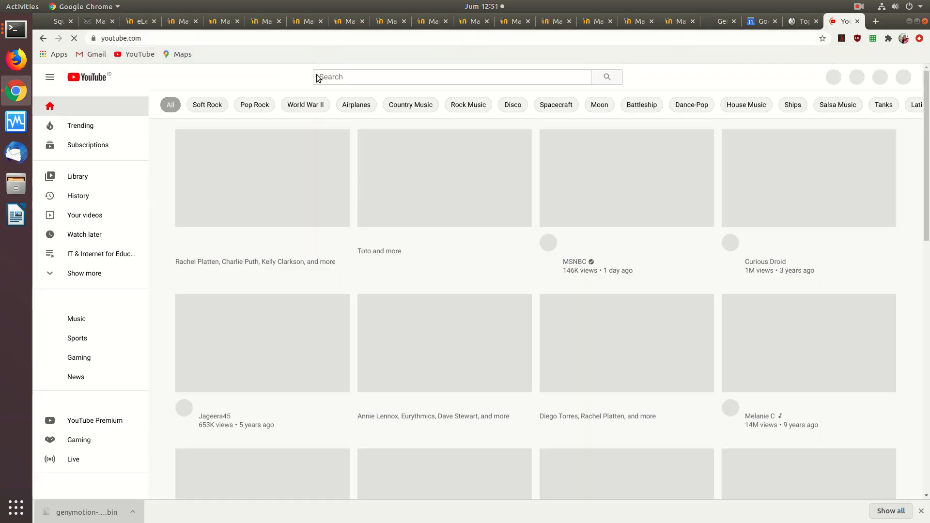
left_click(322, 78)
type("onnoCenter")
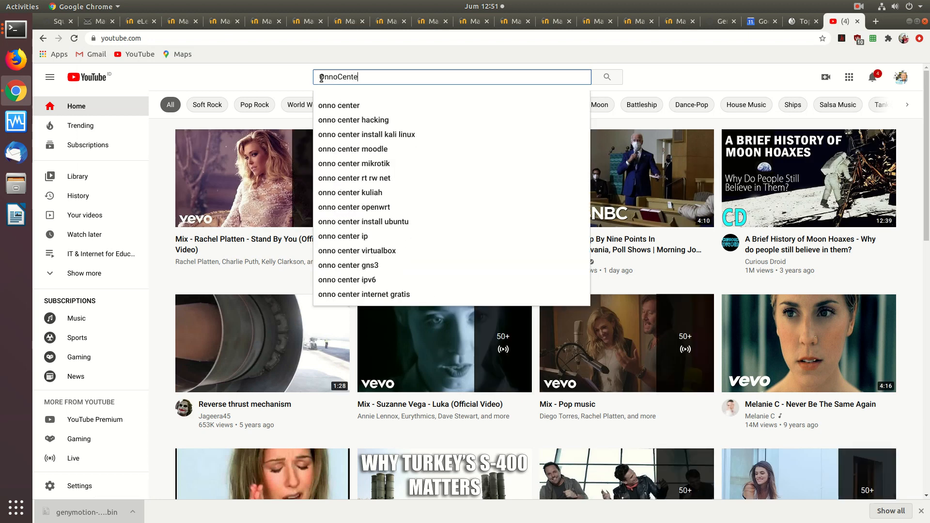
key("Return")
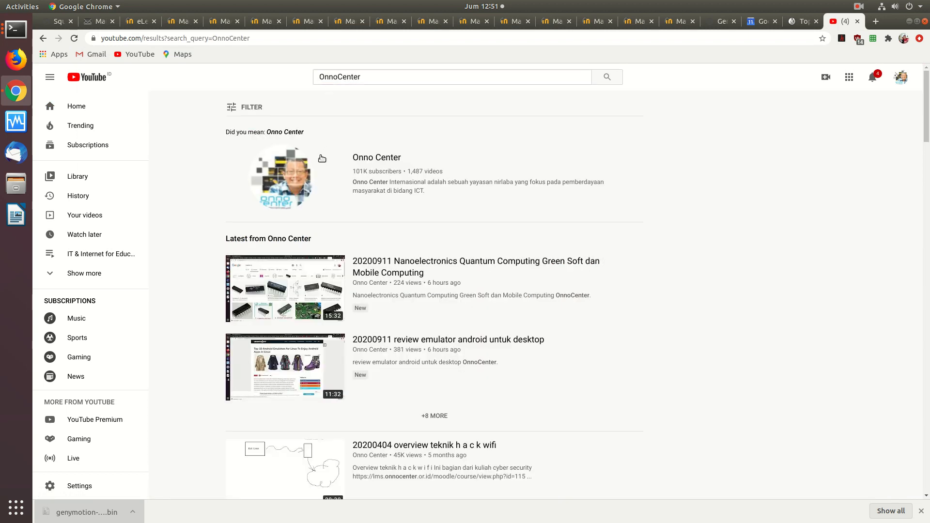
Open the Onno Center channel and go to its comments in YouTube Studio
left_click(322, 155)
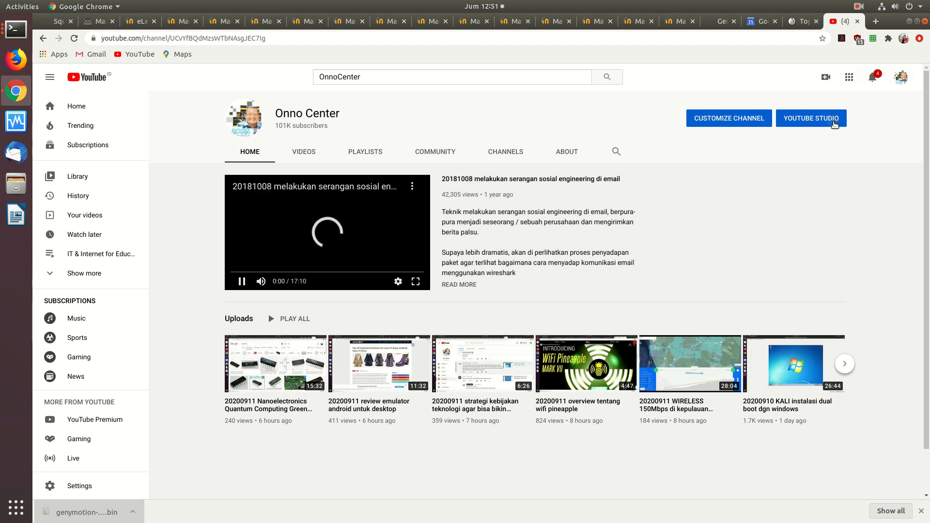
left_click(834, 124)
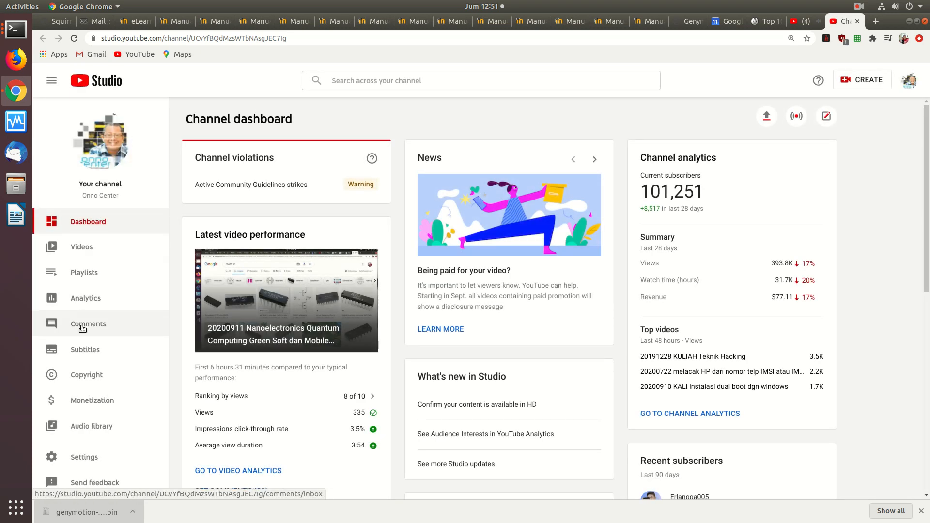
left_click(83, 325)
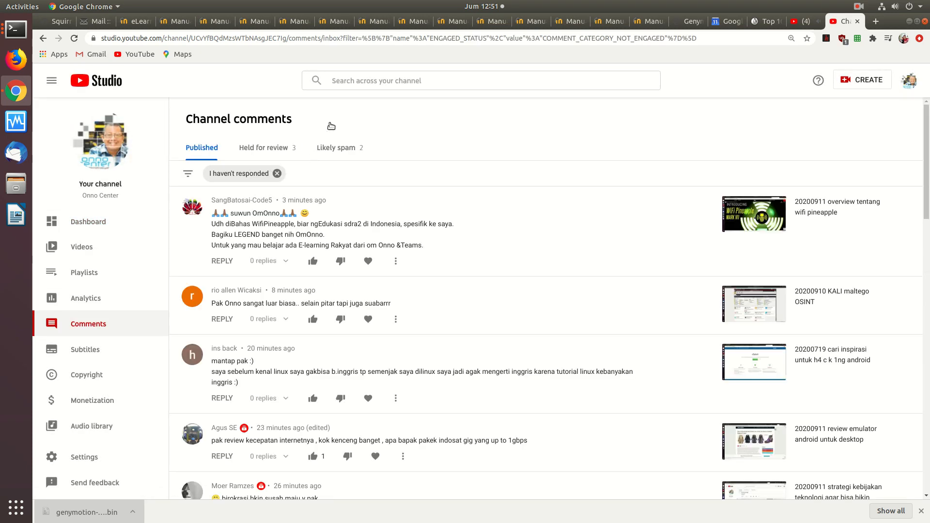
Filter the channel comments by the search term "anbox" and remove the "I haven't responded" filter
left_click(327, 179)
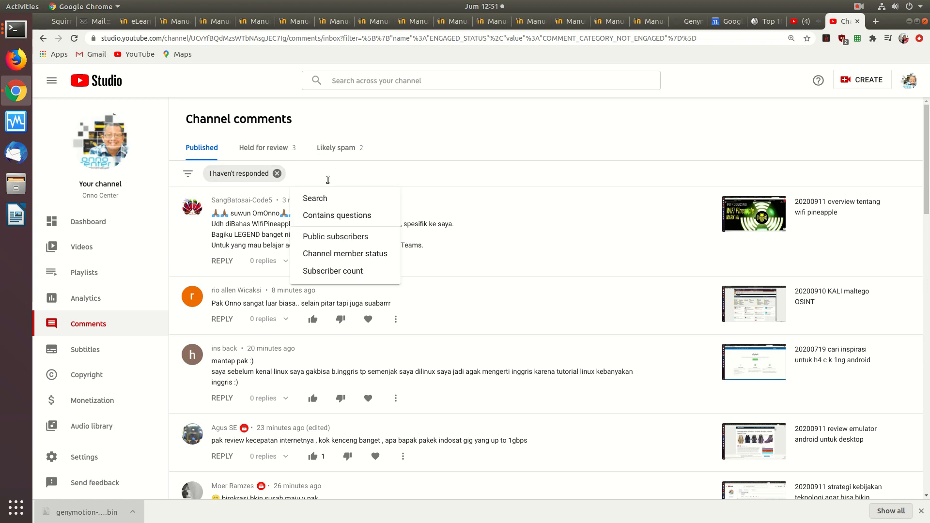
type("anbox")
key("Return")
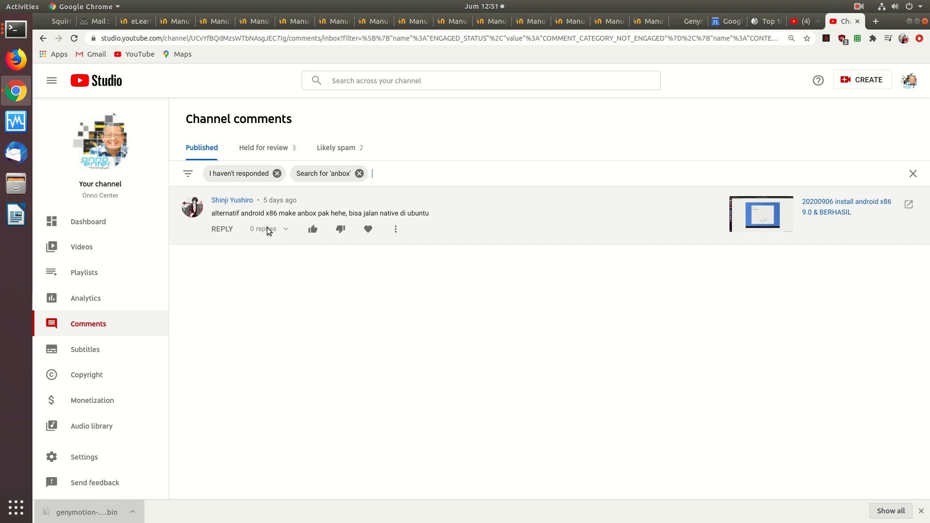
left_click(276, 173)
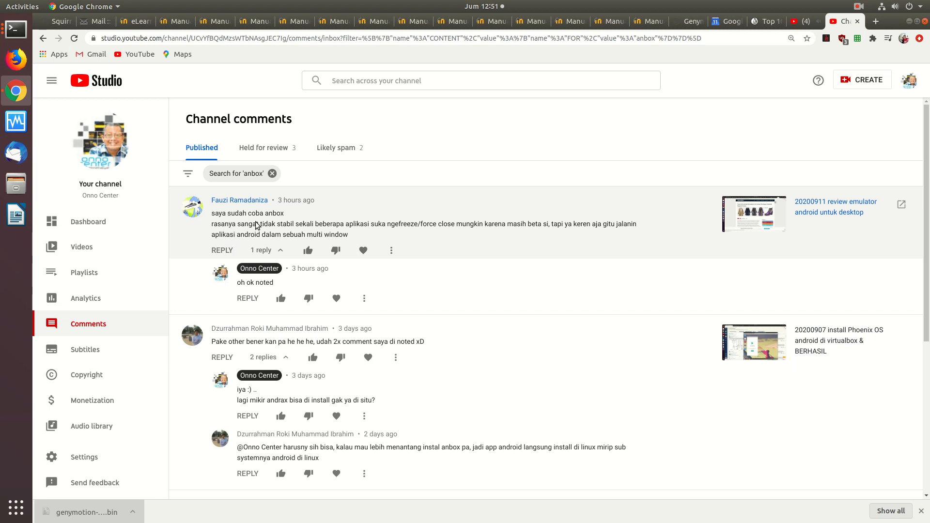
Enlarge the page and read the viewer comments and replies about Anbox
key("ctrl+plus")
key("ctrl+plus")
key("ctrl+plus")
key("ctrl+plus")
key("ctrl+plus")
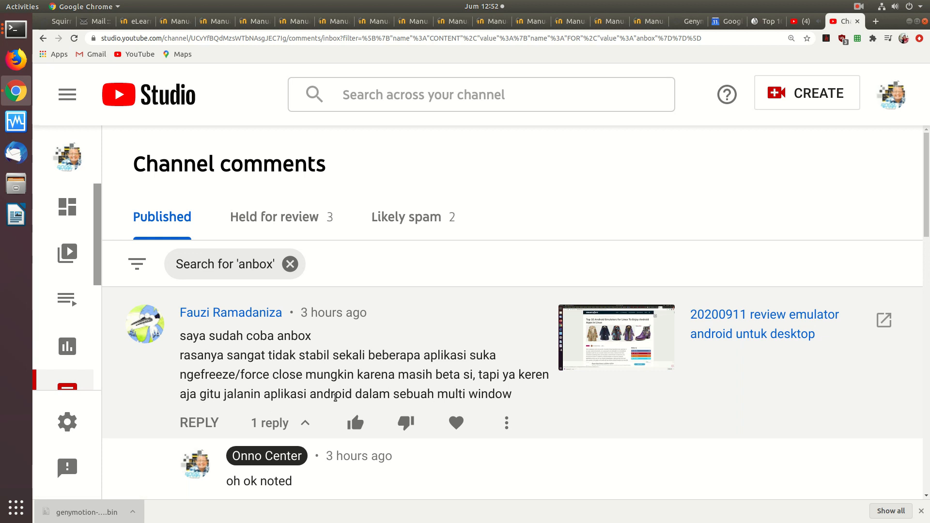
scroll(335, 397, "down", 5)
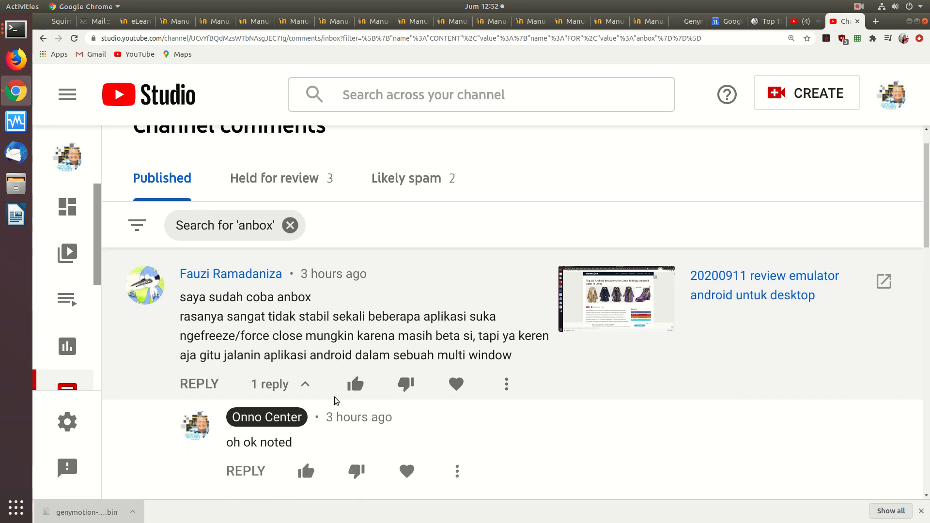
scroll(335, 400, "down", 5)
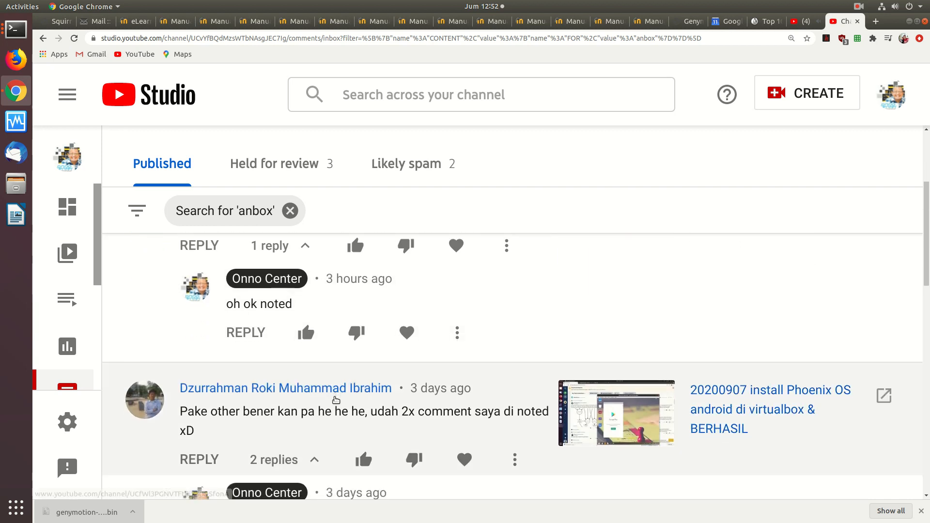
scroll(334, 400, "down", 5)
scroll(334, 400, "up", 2)
scroll(335, 400, "up", 10)
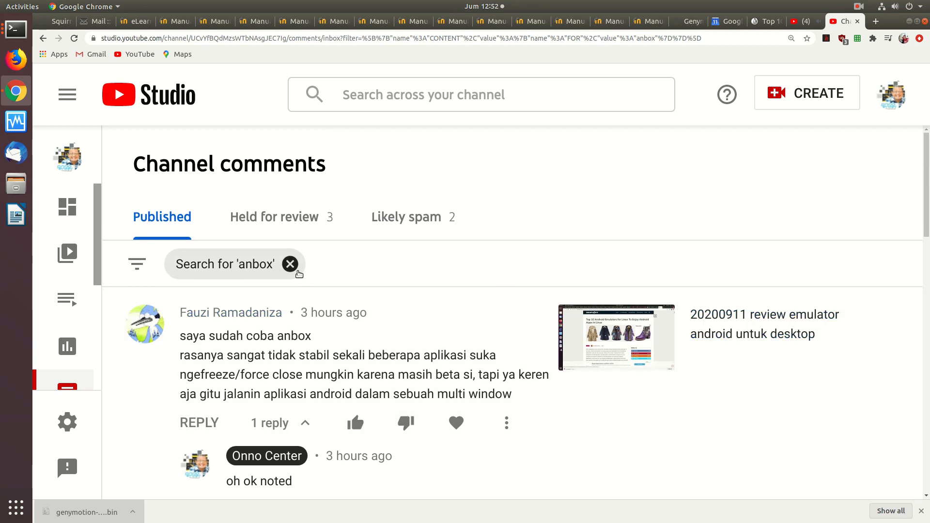
Replace the "anbox" comment filter with a search for "genymotion" and expand the first matching comment in full
left_click(290, 264)
left_click(139, 265)
left_click(141, 266)
left_click(141, 266)
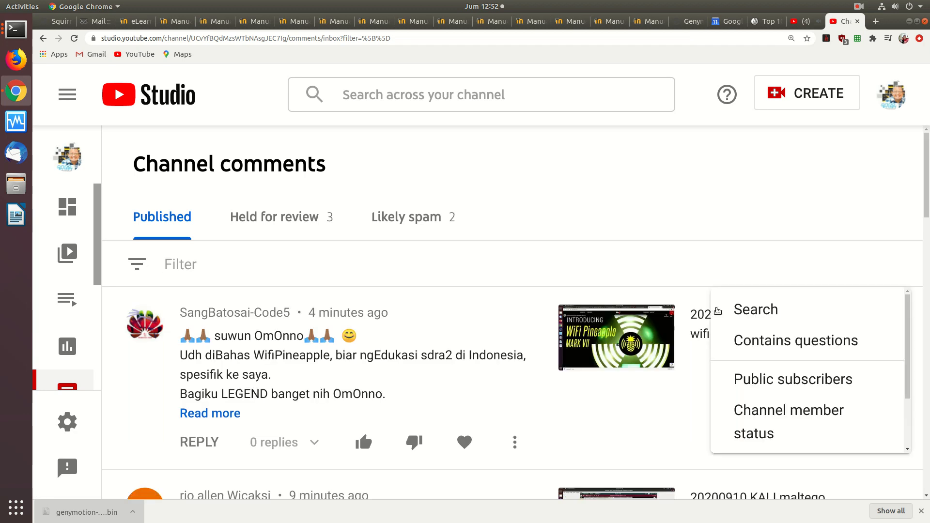
left_click(754, 311)
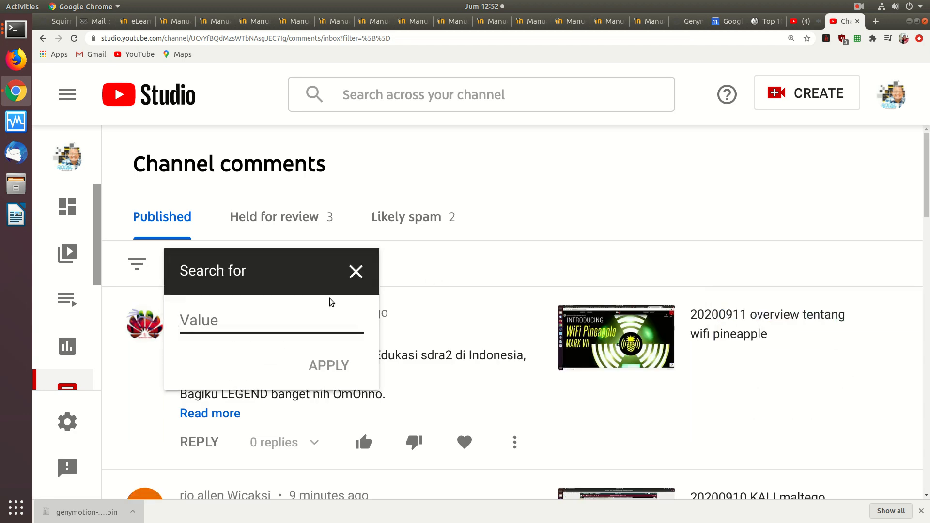
type("genymotion")
key("Return")
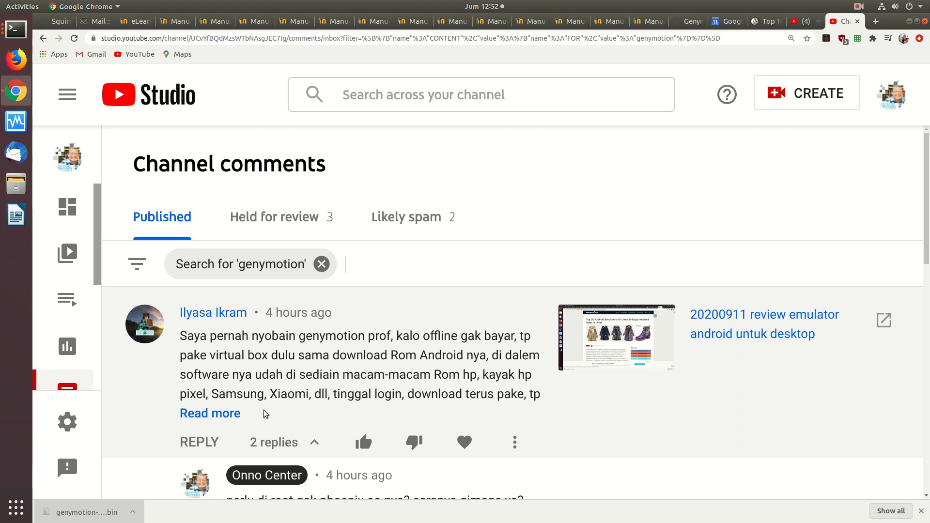
left_click(201, 413)
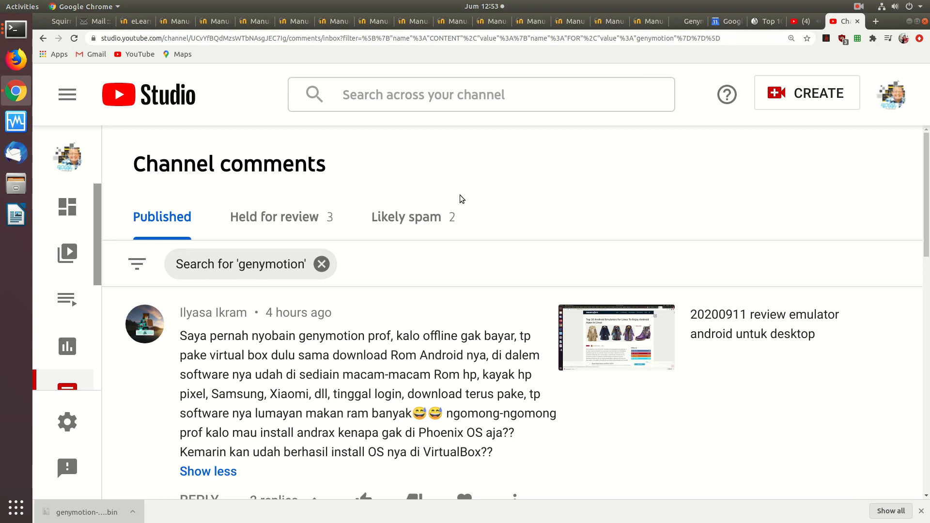
Minimise the browser and the terminal window, and bring the browser back to the front
left_click(910, 22)
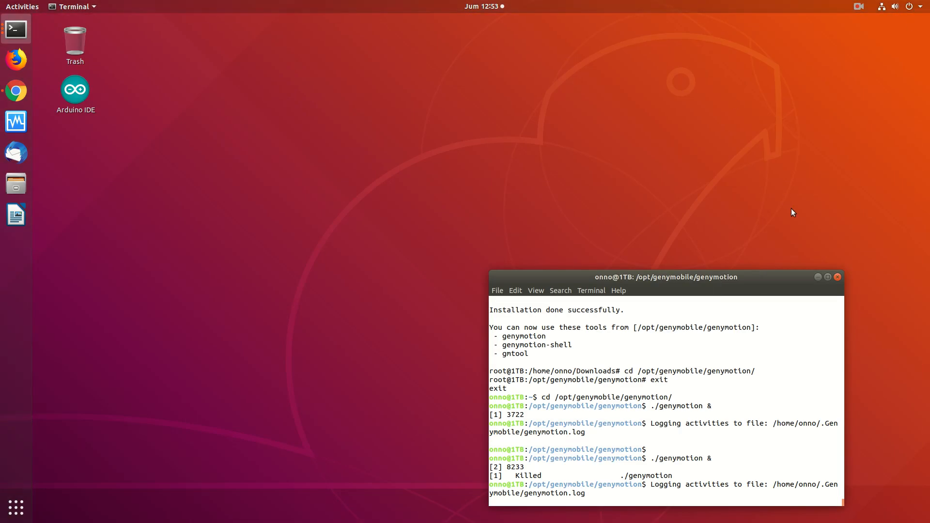
left_click(811, 275)
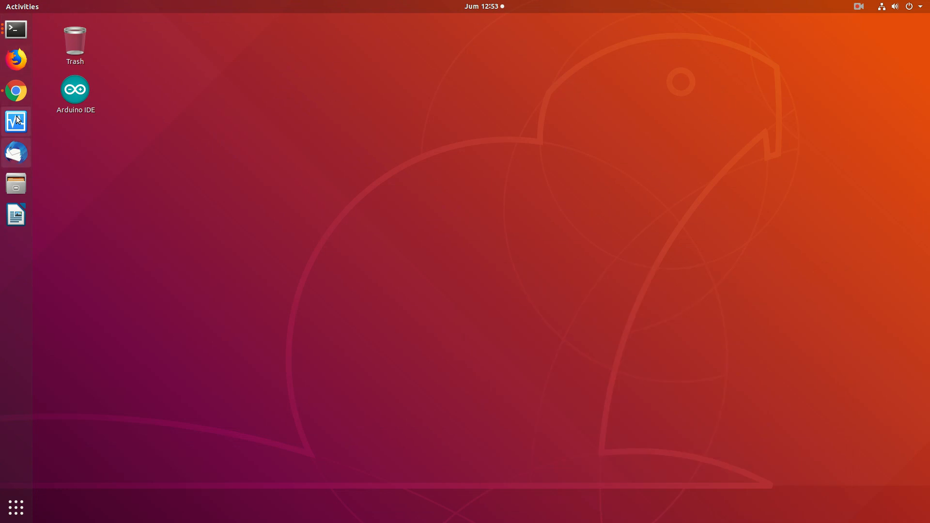
left_click(16, 91)
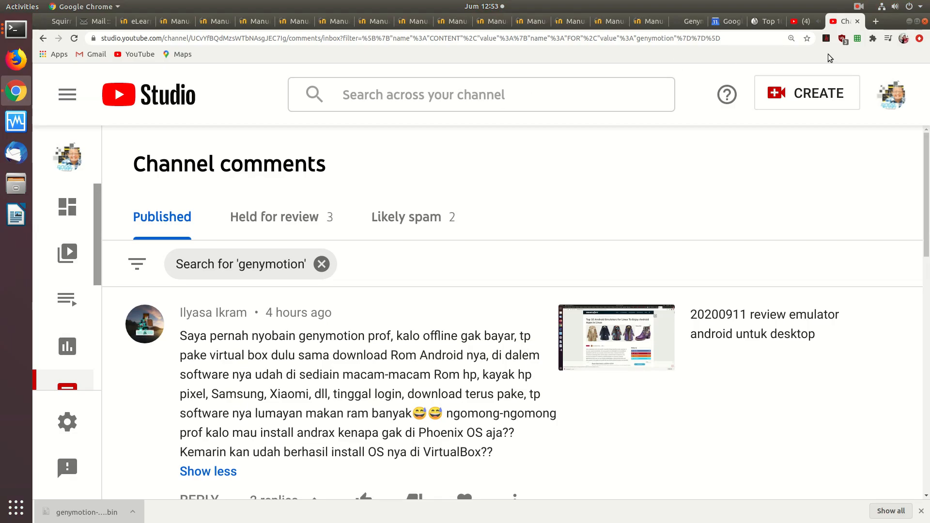
Open onnocenter.or.id/wiki in a new tab and go to the wiki's "android" article
left_click(875, 21)
left_click(674, 38)
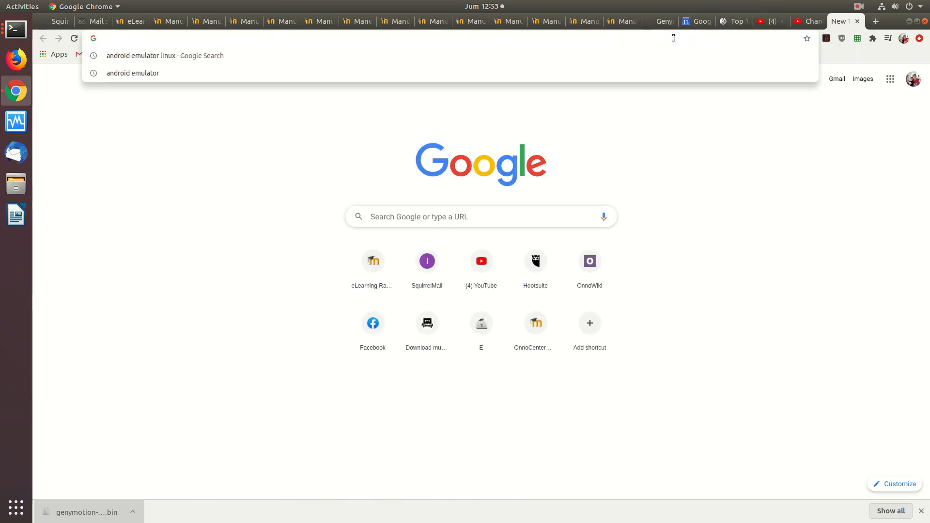
type("onnocenter.or.id/wiki")
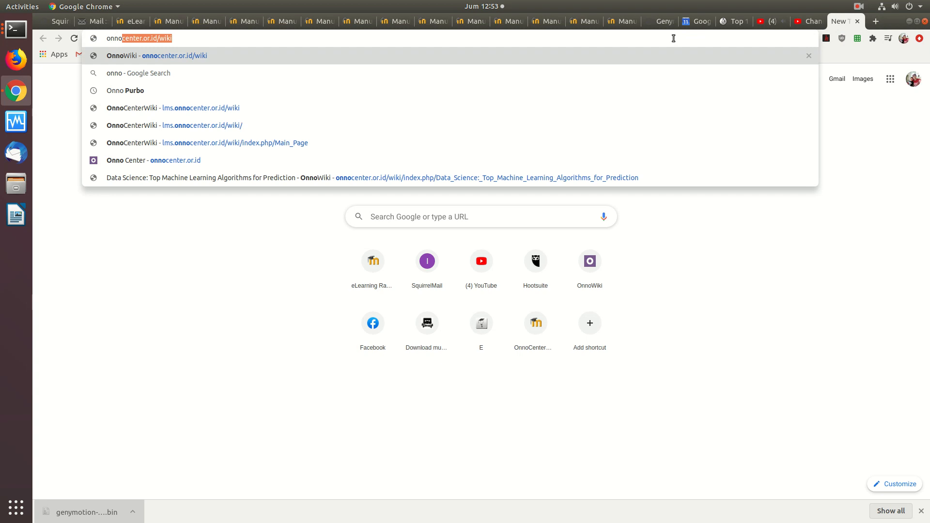
key("Return")
left_click(137, 317)
type("android")
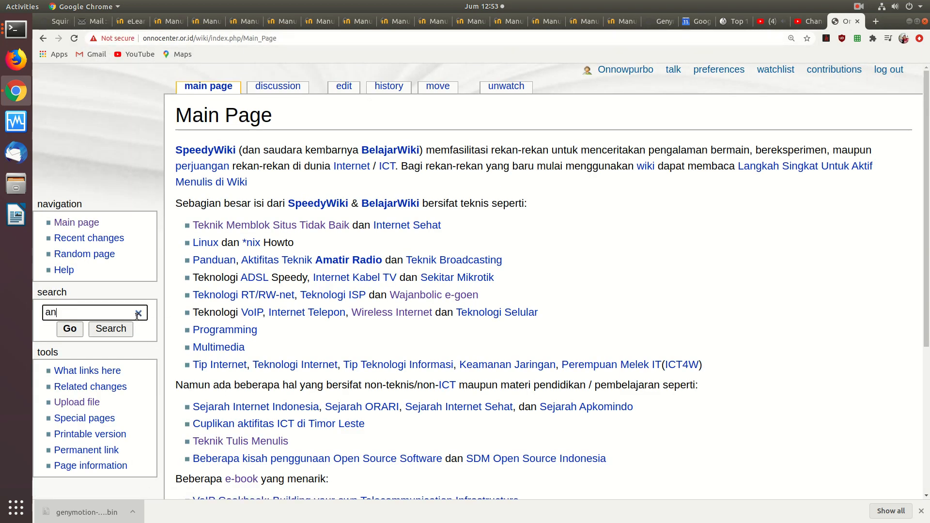
key("Return")
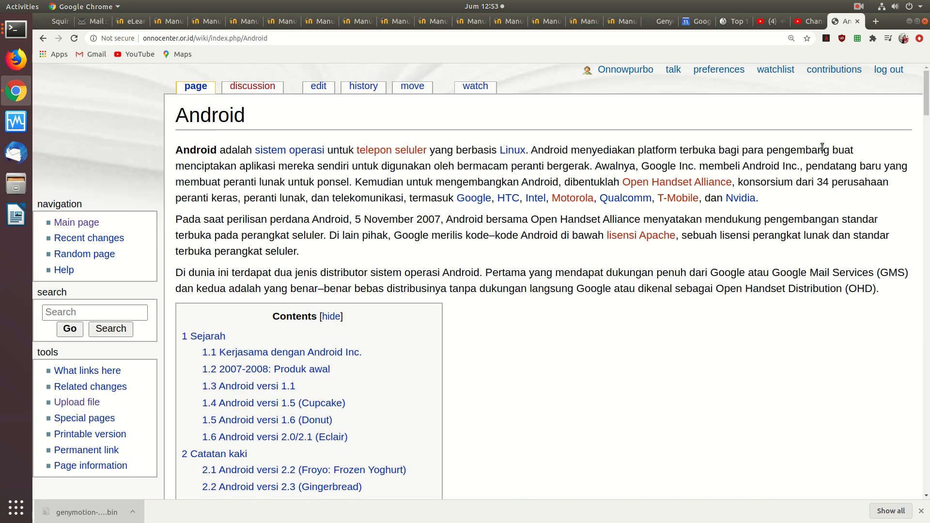
Open the "Android Emulator: Genymotion" article listed under Ubuntu and follow it to the "Genymotion: Install" page
left_click_drag(925, 80, 872, 426)
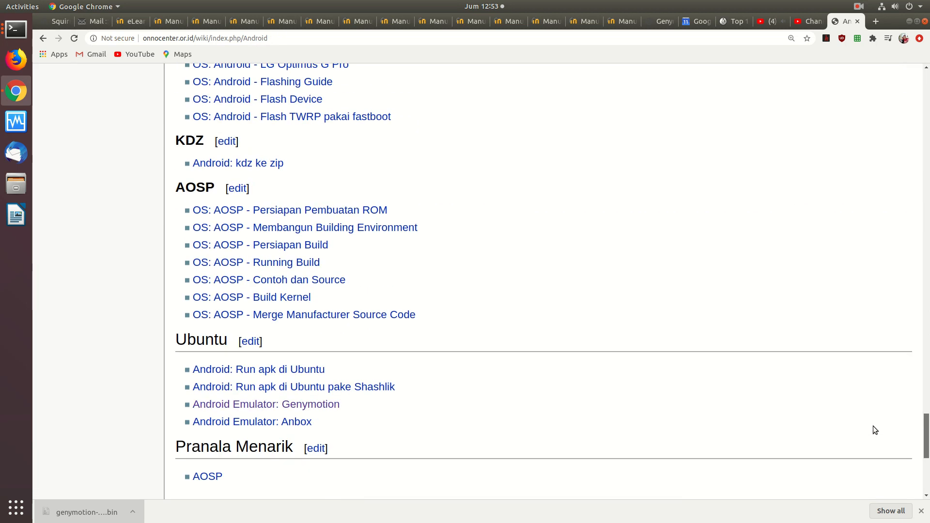
left_click(226, 406)
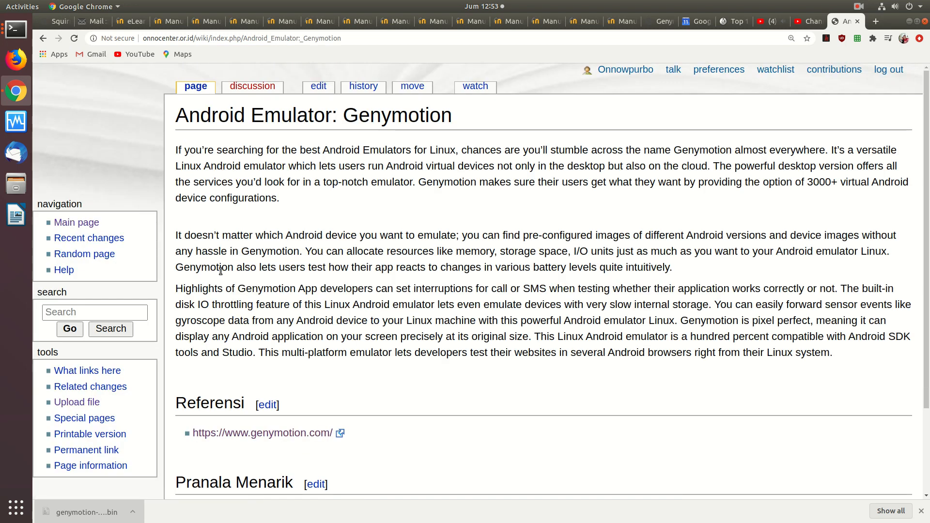
scroll(257, 275, "down", 3)
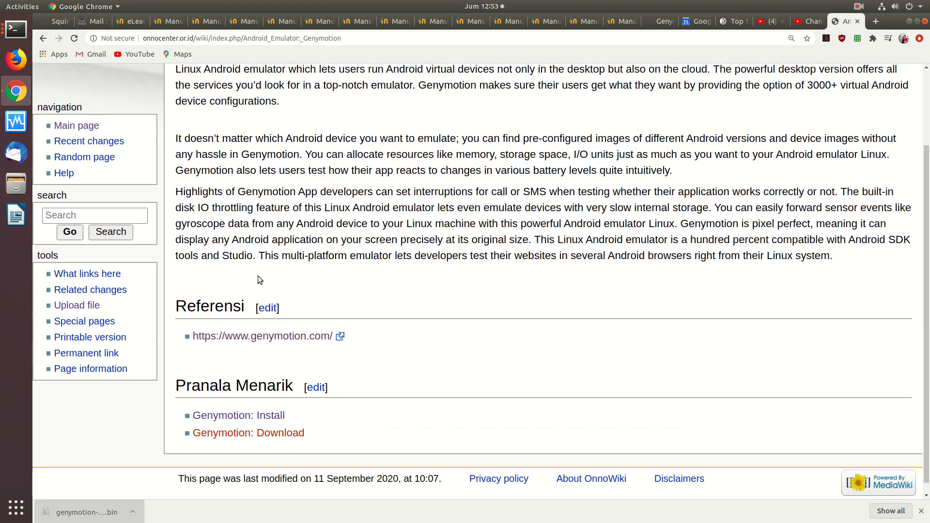
left_click(251, 417)
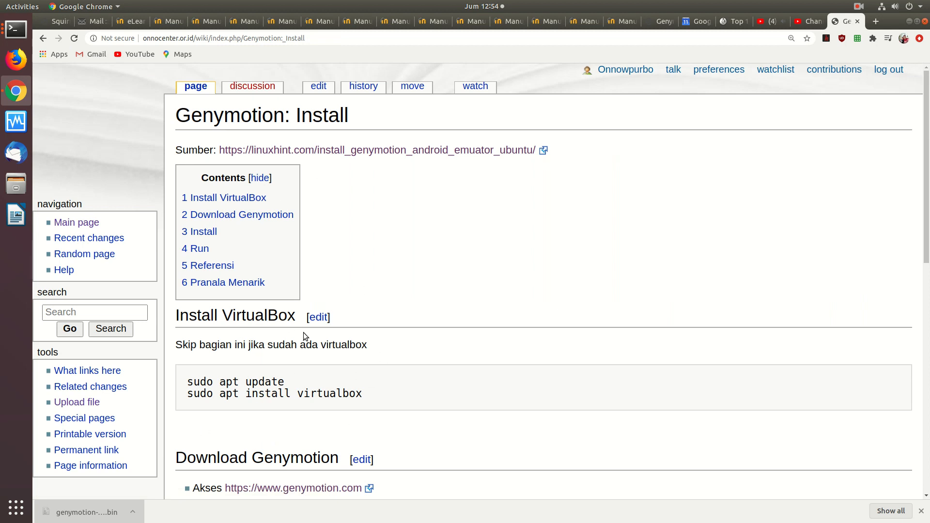
Open the genymotion.com link from the Download Genymotion section in a new tab and switch to that tab
scroll(303, 334, "down", 3)
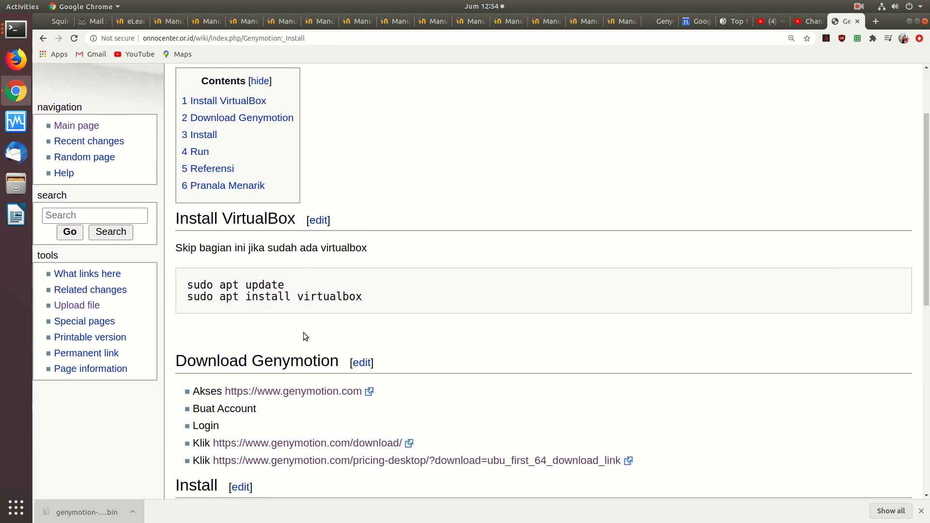
right_click(303, 375)
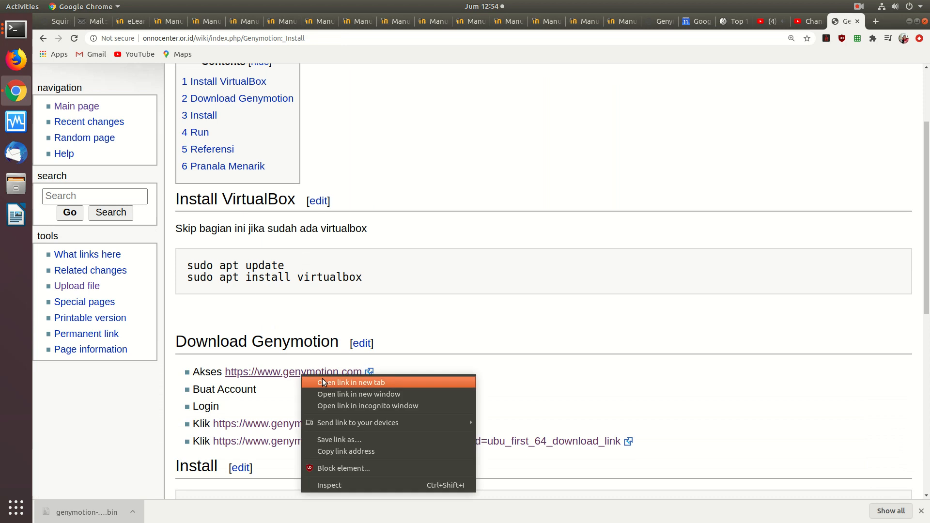
left_click(322, 383)
left_click(851, 25)
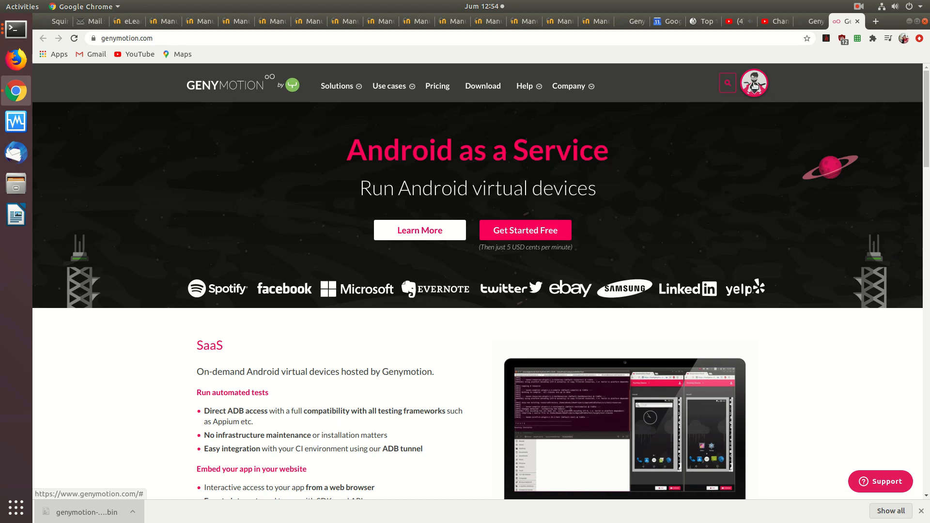
View the account options, then go to the Download page and review the Genymotion Desktop downloads for Linux, macOS and Windows
left_click(755, 86)
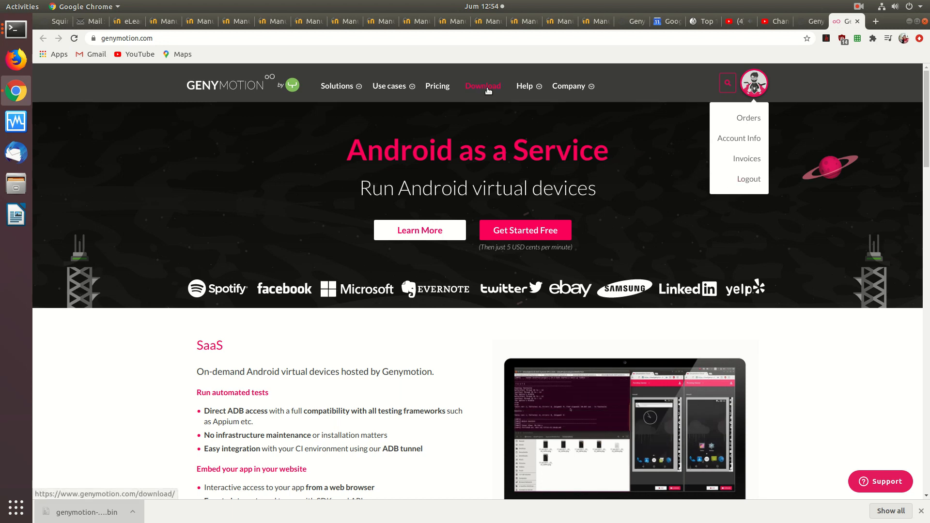
left_click(483, 86)
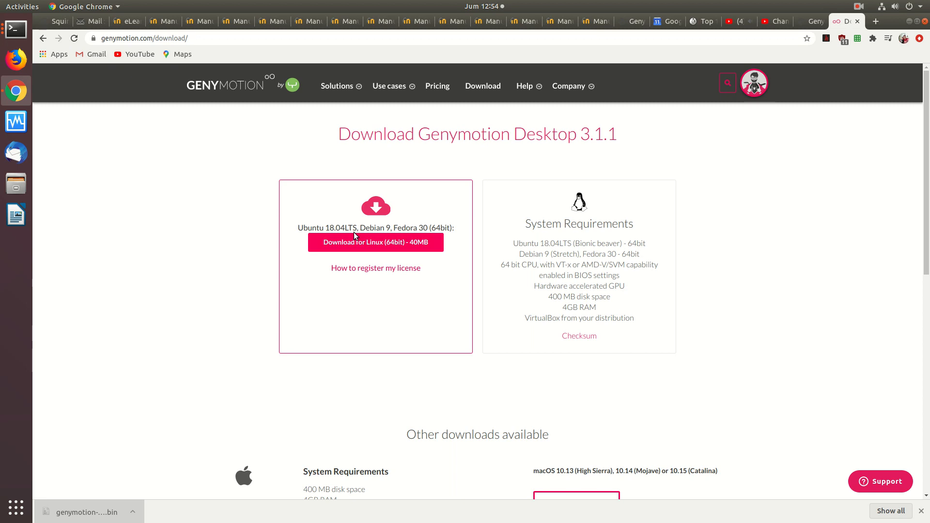
scroll(893, 228, "down", 4)
scroll(887, 219, "up", 3)
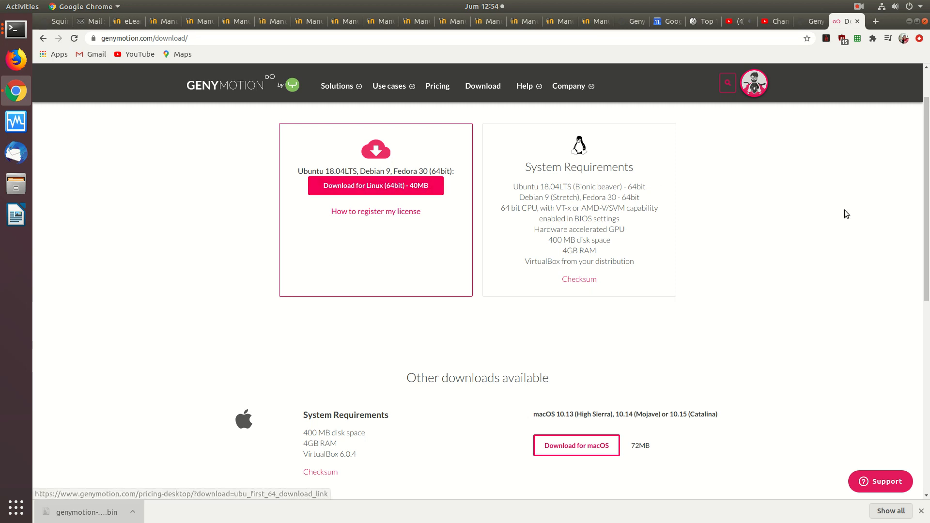
left_click_drag(925, 198, 914, 307)
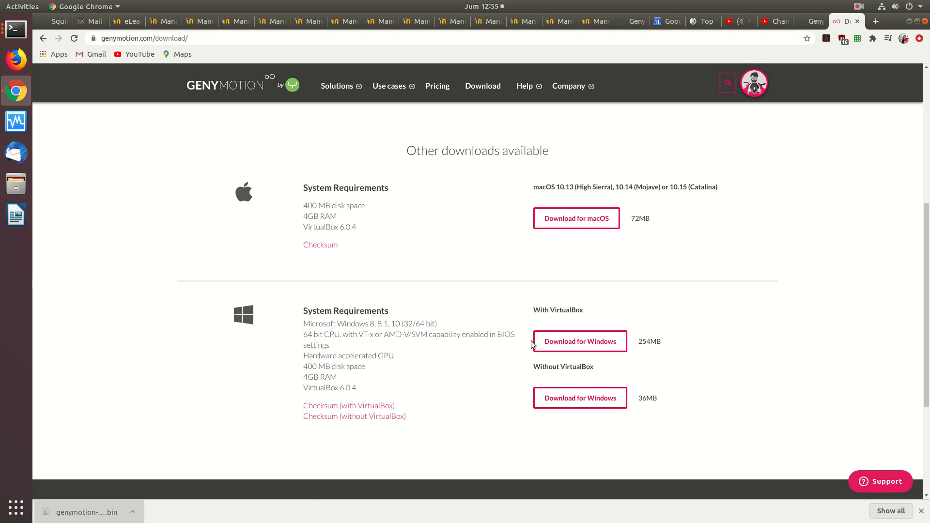
scroll(925, 368, "up", 5)
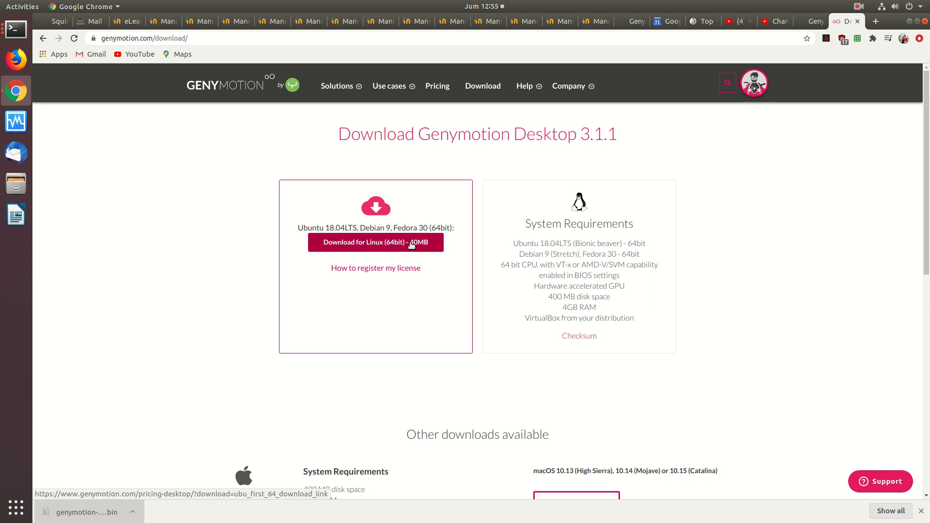
Switch to the terminal window in /opt/genymobile/genymotion, maximise it and clear its output
left_click(20, 36)
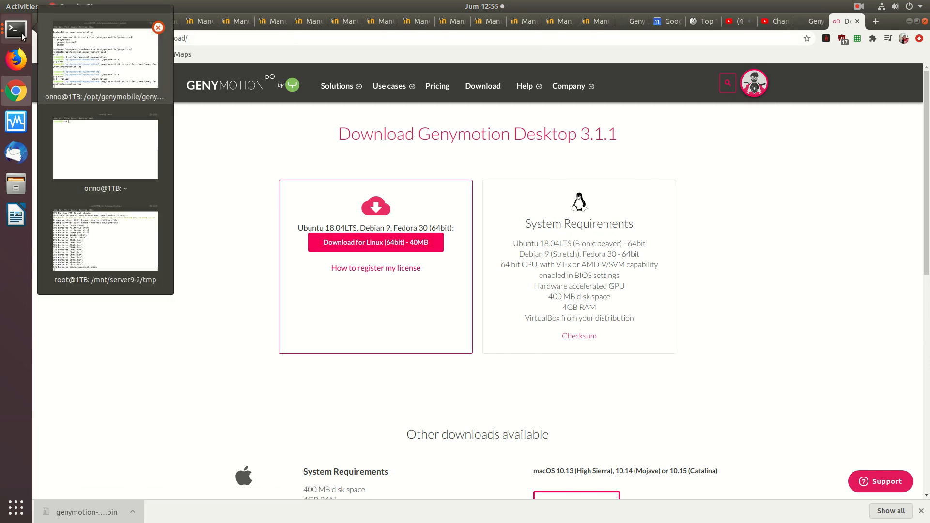
left_click(57, 74)
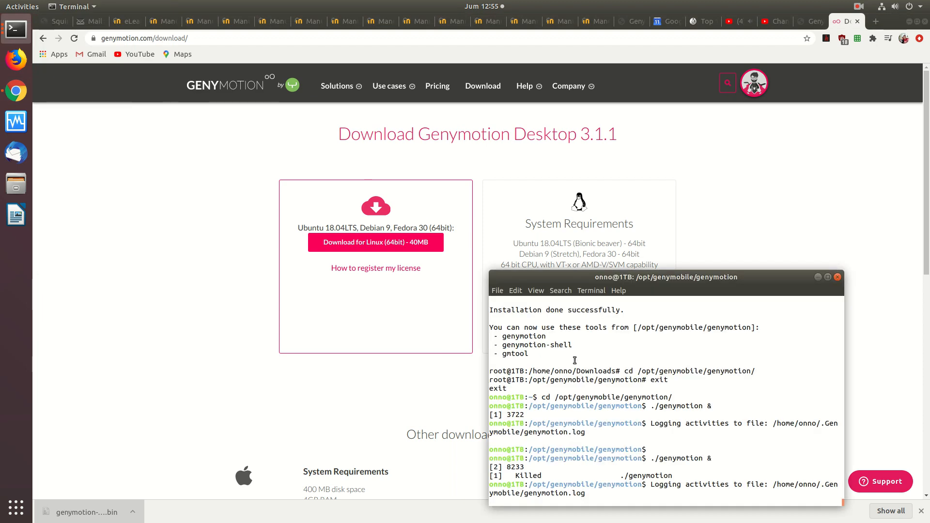
left_click(827, 276)
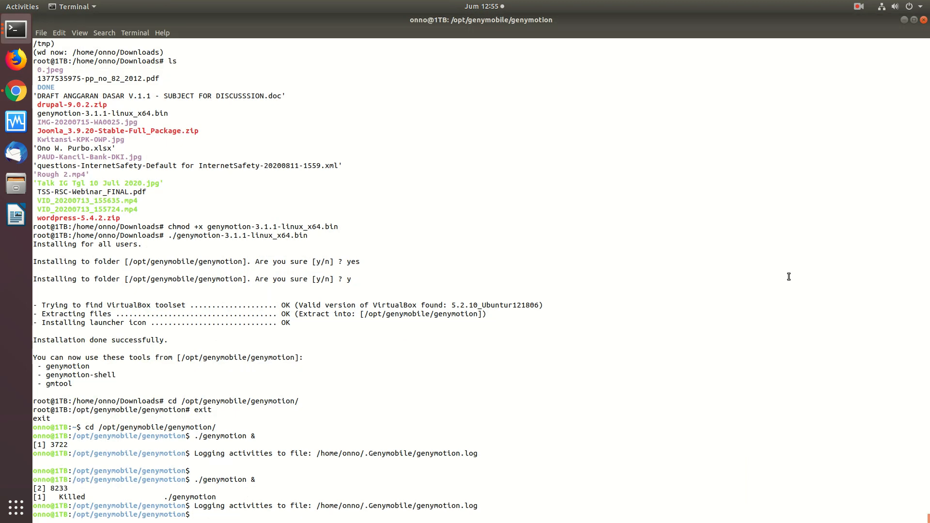
type("clear")
key("Return")
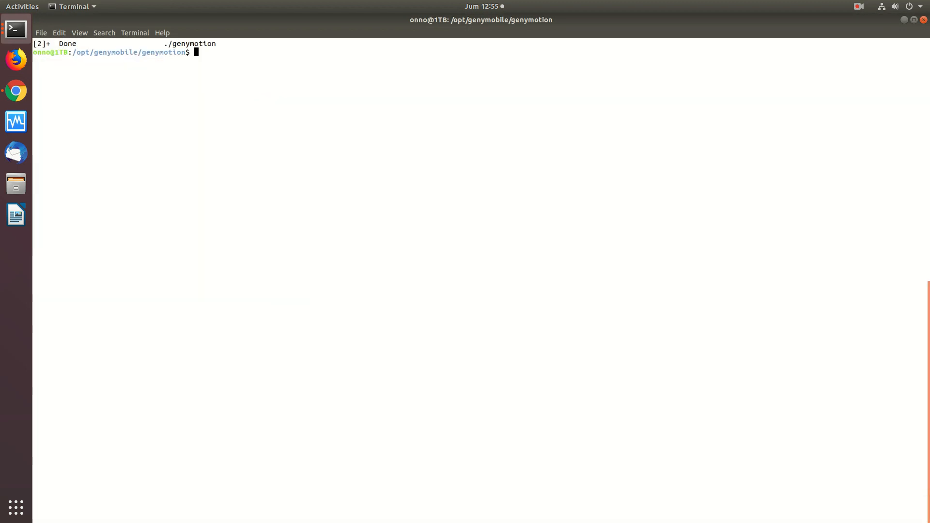
type("sudo su")
key("Return")
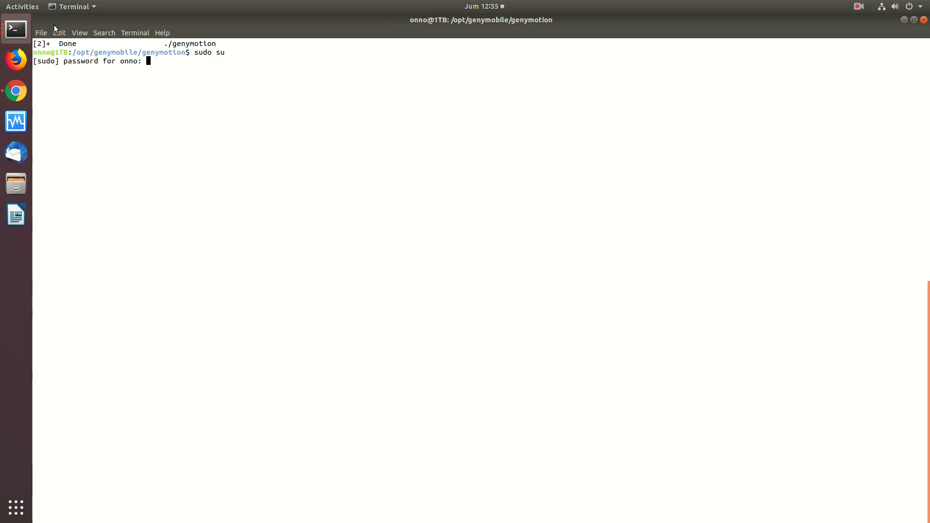
left_click(36, 31)
mouse_move(54, 34)
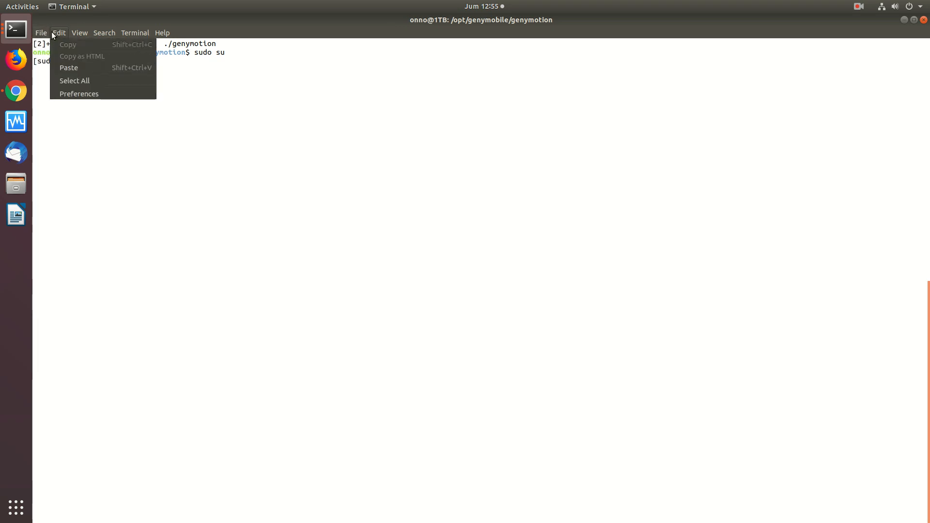
left_click(124, 93)
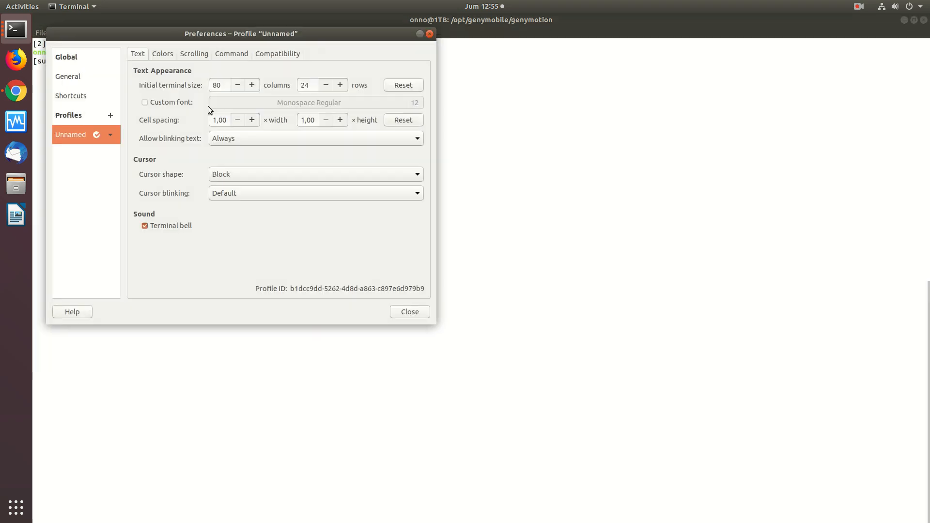
left_click(430, 34)
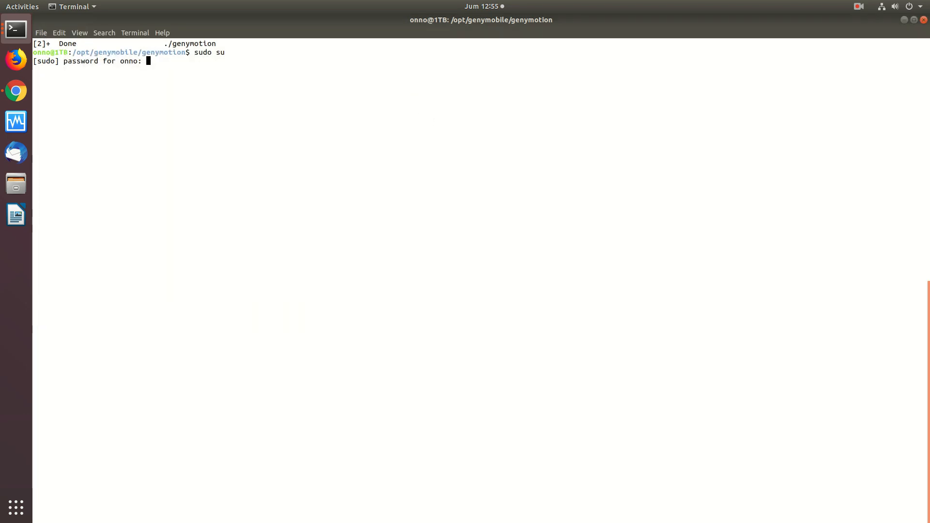
key("ctrl+c")
Enlarge the terminal text by zooming in three times
left_click(80, 33)
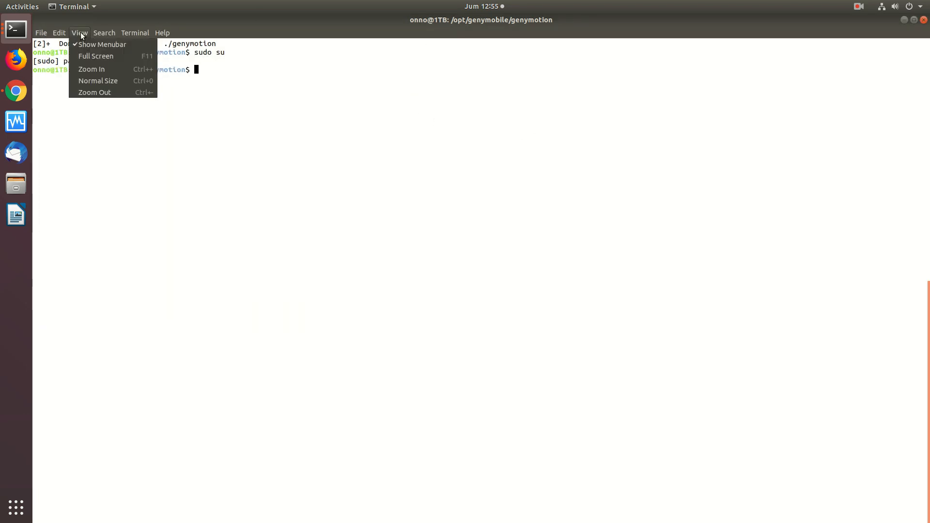
left_click(97, 71)
left_click(80, 32)
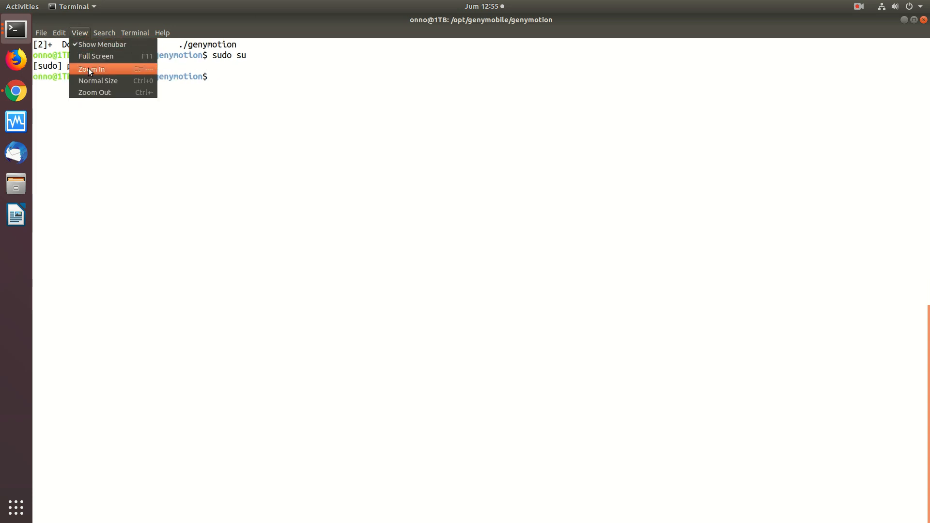
left_click(88, 69)
left_click(79, 32)
left_click(88, 68)
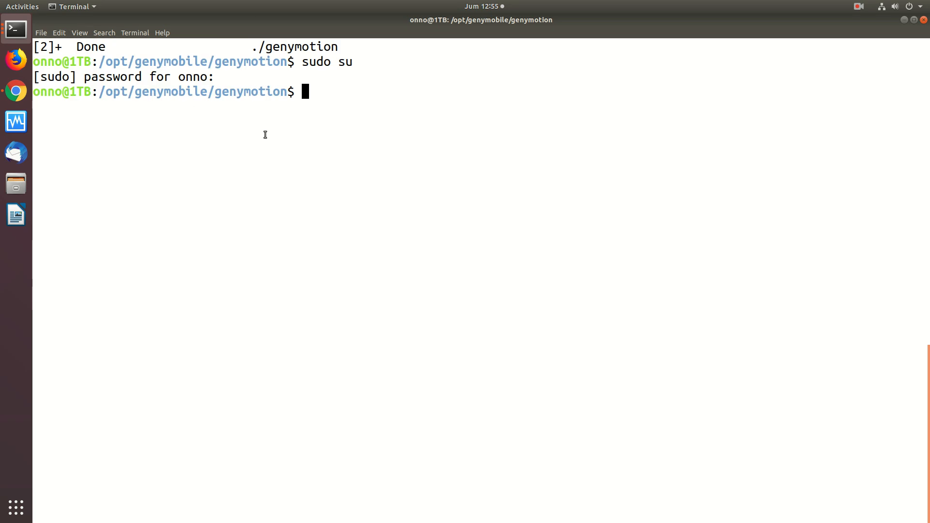
Change to the home Downloads directory, clear the terminal and list the directory's files with ls
type("cd /home/onno/Dow")
key("Tab")
key("Return")
type("ls")
key("Return")
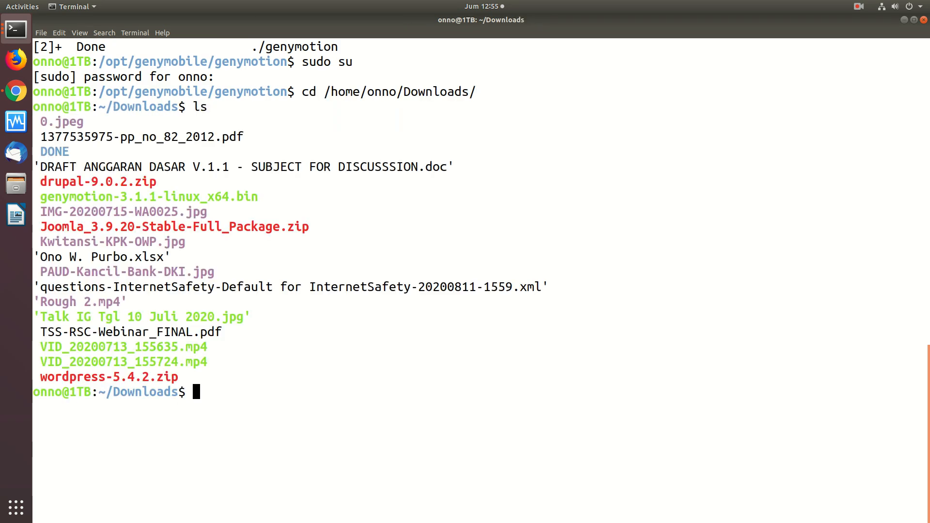
type("clear")
key("Return")
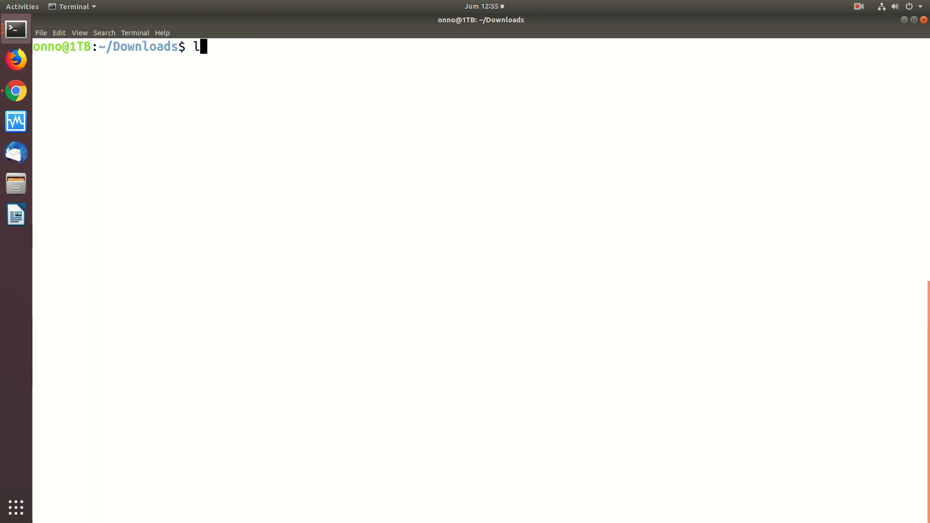
type("ls")
key("Return")
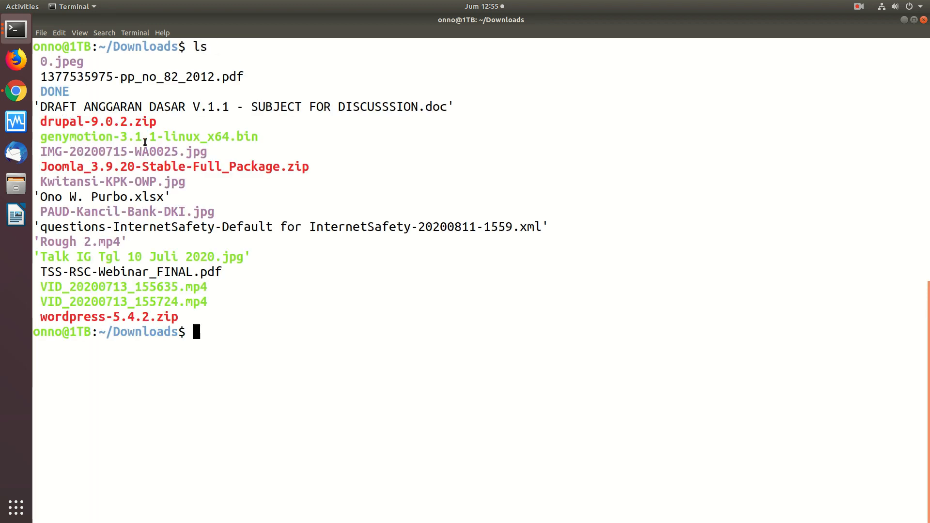
Highlight genymotion-3.1.1-linux_x64.bin in the listing and make the file executable with chmod +x
left_click_drag(266, 139, 36, 133)
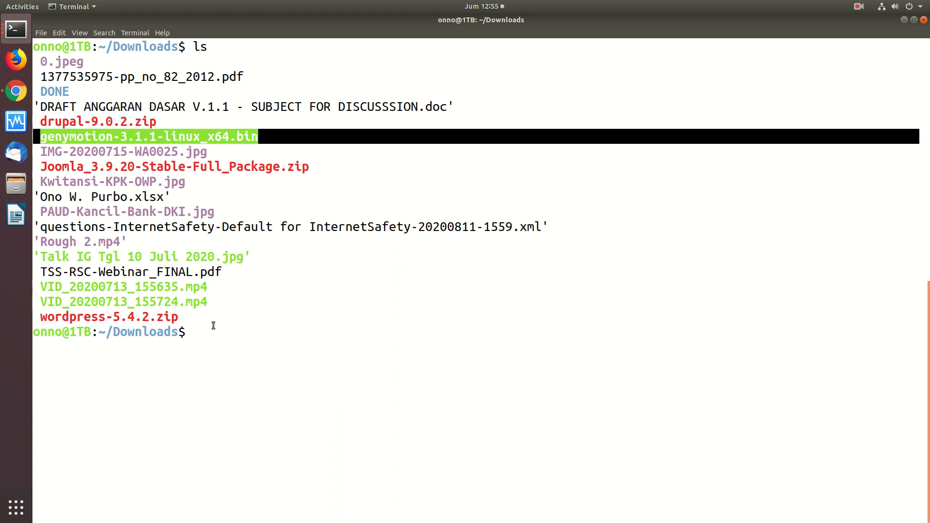
type("chmod +x gen")
key("Tab")
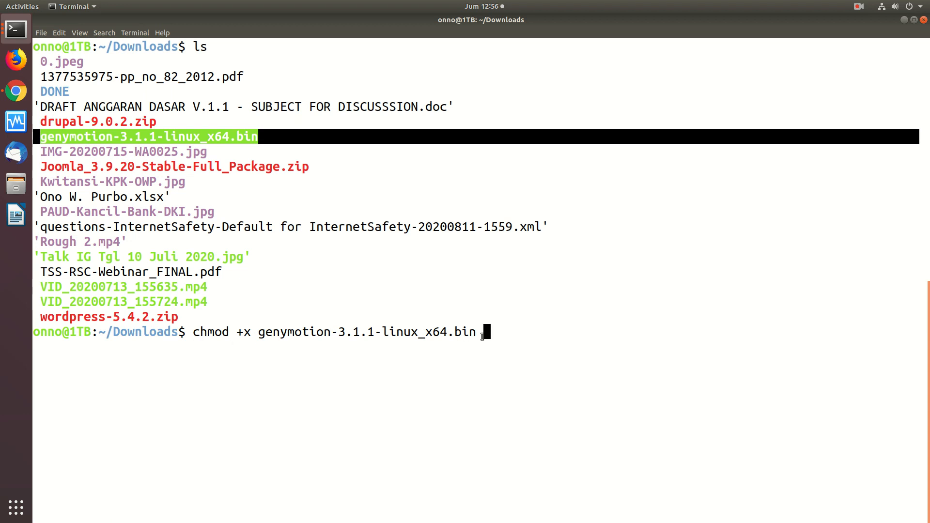
key("Return")
Run ./genymotion-3.1.1-linux_x64.bin as the current user and abort it at the installation folder question
type("./gneny")
key("Tab")
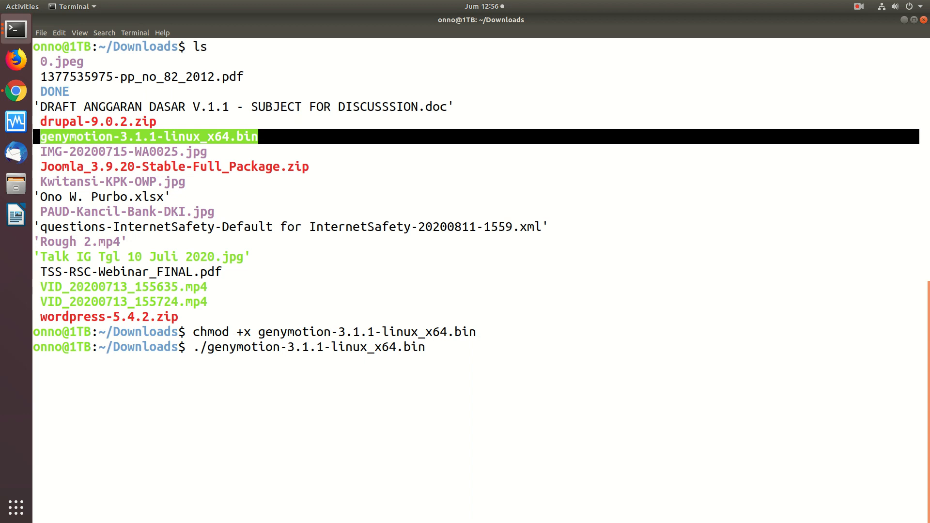
key("Return")
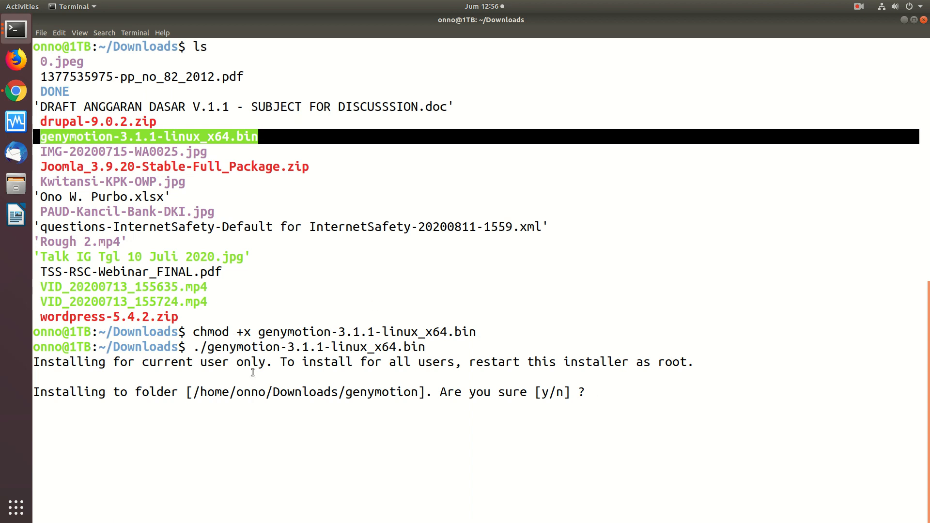
key("ctrl+c")
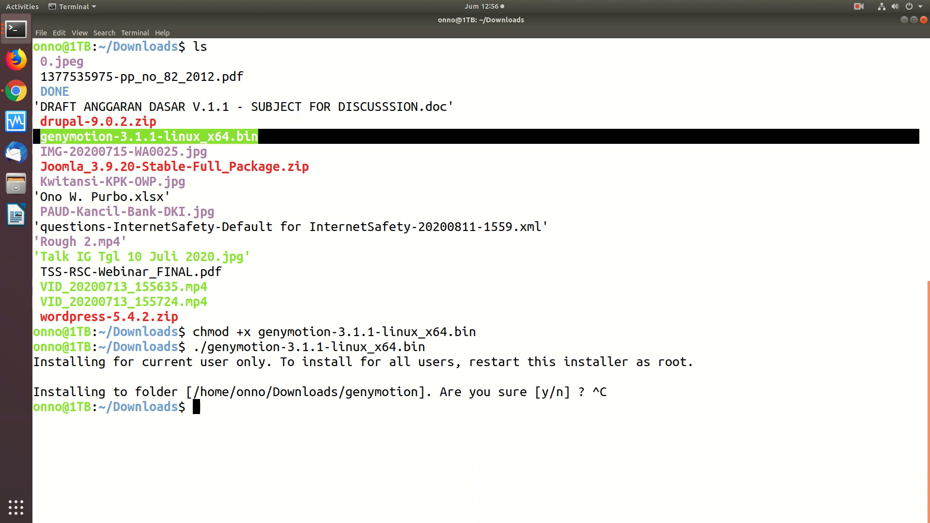
Look through the folders in /opt, change to /opt/genymobile and list its contents
type("cd /opt/")
key("Tab")
key("Tab")
key("Tab")
key("Tab")
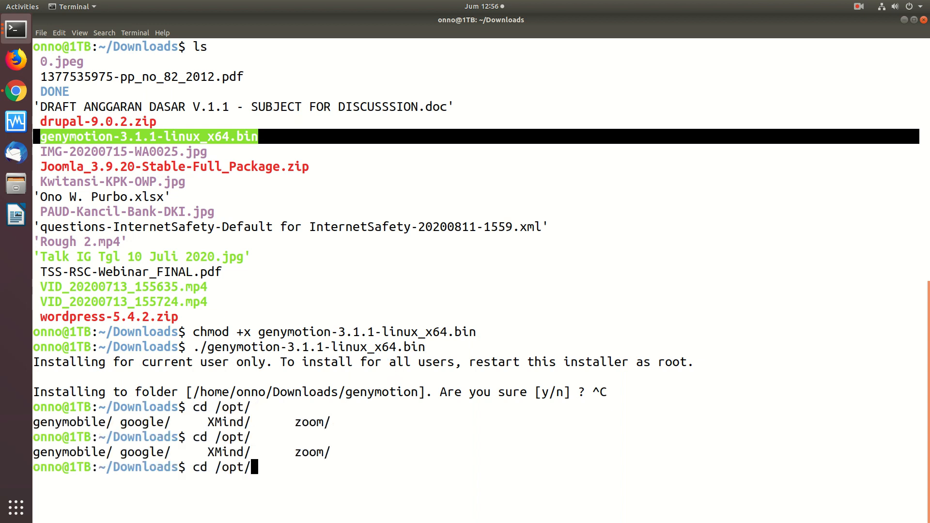
type("ge")
key("Tab")
key("Return")
type("cl")
key("BackSpace")
key("BackSpace")
type("ls")
key("Return")
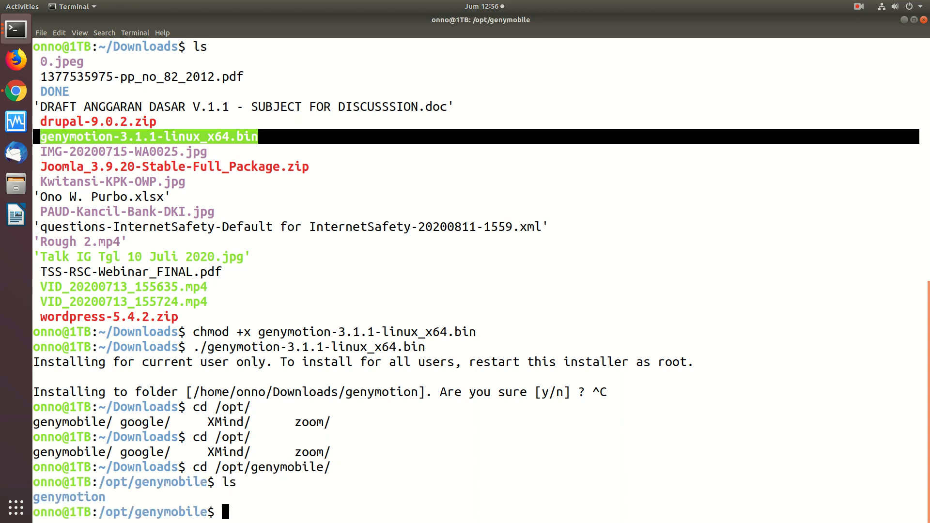
Change to the genymotion subfolder, list its installed files and try to clear the terminal
type("cd ge")
key("Tab")
key("Return")
type("ls")
key("Return")
type("clera")
key("Return")
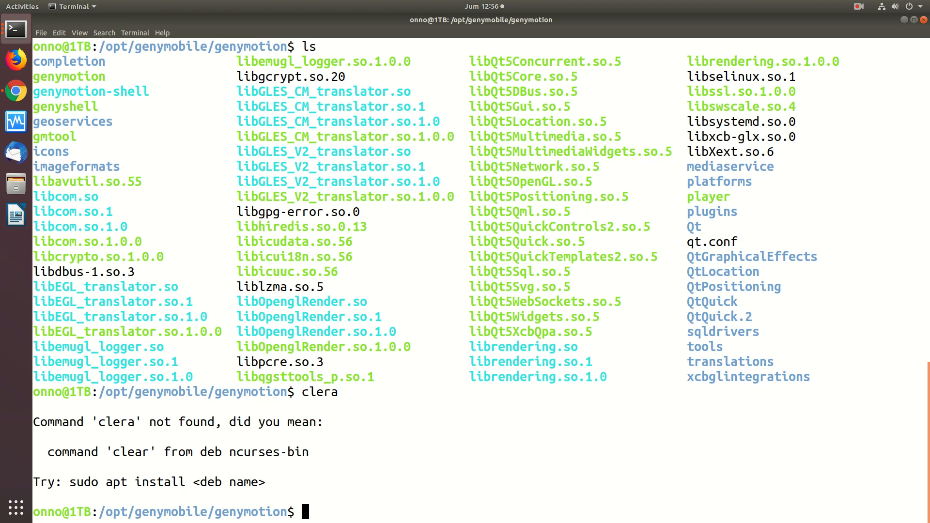
Change the terminal's working directory to the Downloads folder in the home directory
type("cd /home/onno/DFow")
key("BackSpace")
key("BackSpace")
key("BackSpace")
type("own")
key("Tab")
key("Return")
Run ./genymotion-3.1.1-linux_x64.bin, highlight the proposed genymotion folder and the /opt/genymobile/genymotion path, and abort the installer
type("./gen")
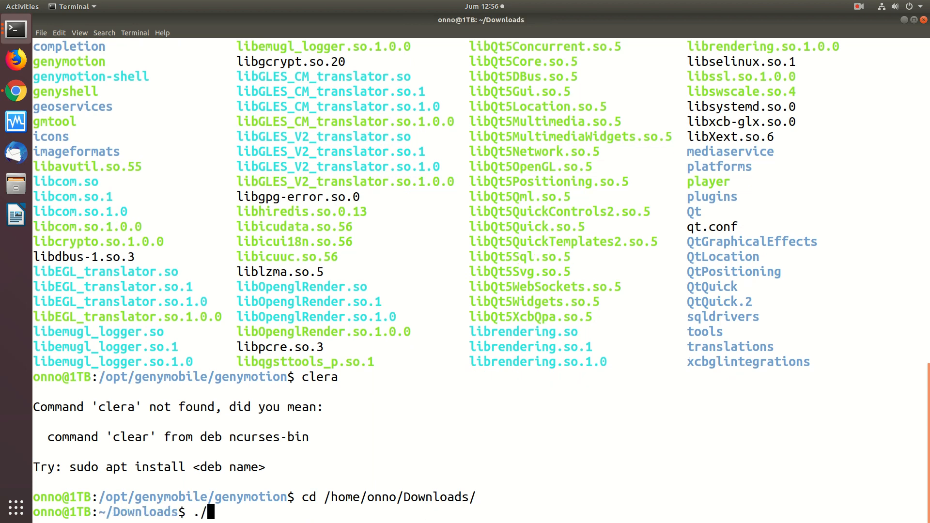
key("Tab")
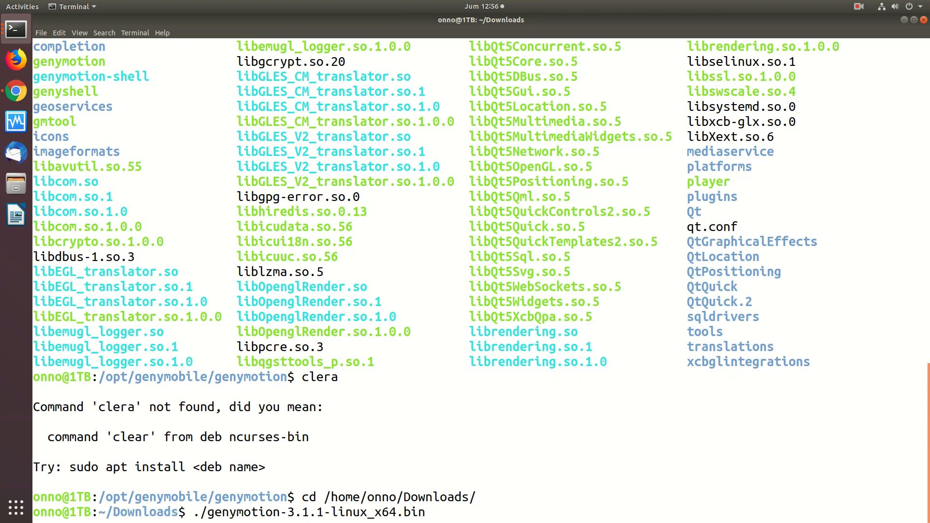
key("Return")
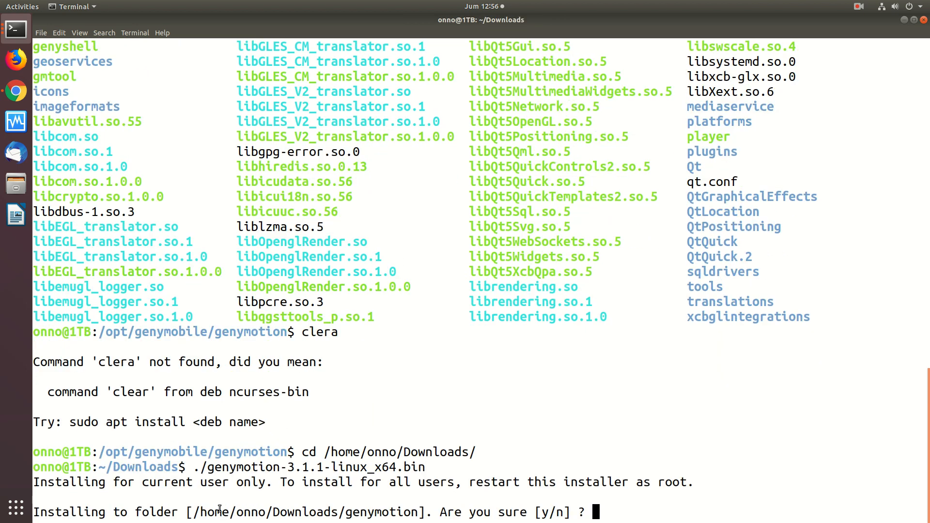
left_click_drag(346, 512, 415, 514)
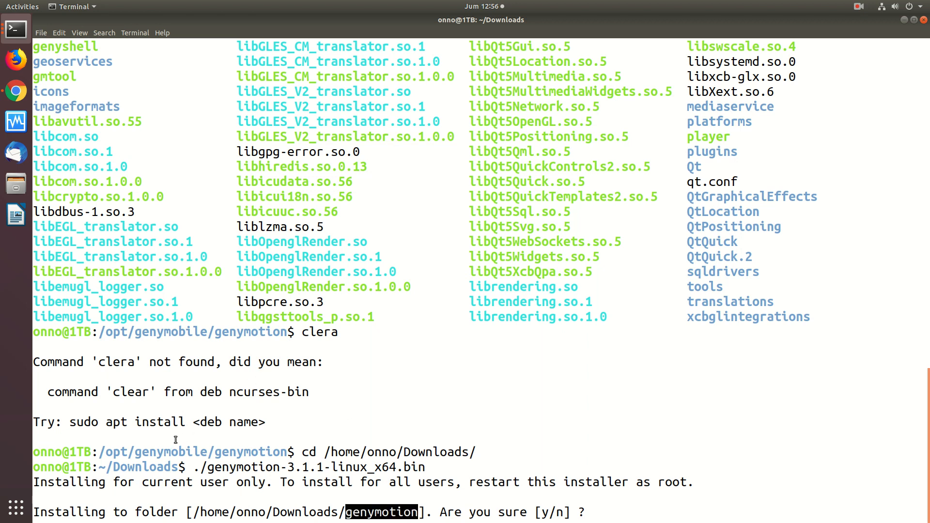
left_click_drag(113, 450, 278, 450)
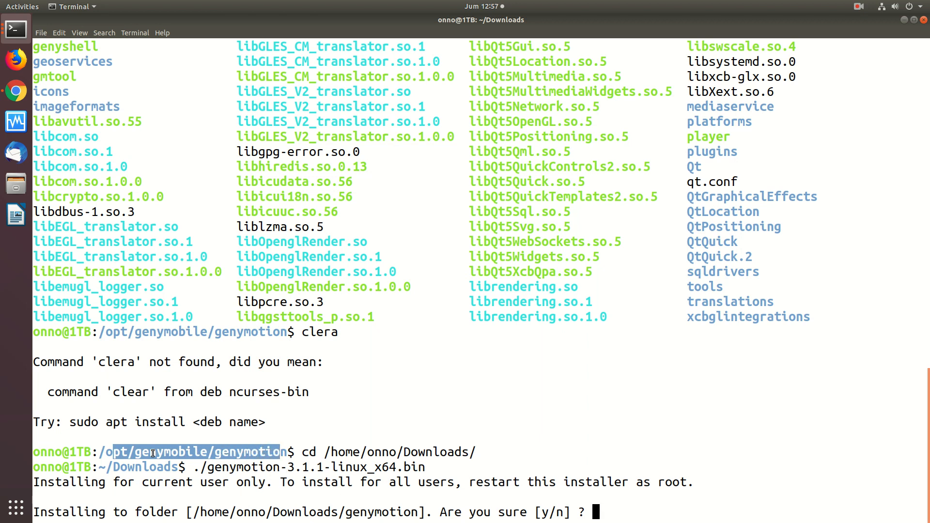
left_click_drag(116, 451, 278, 451)
left_click(329, 425)
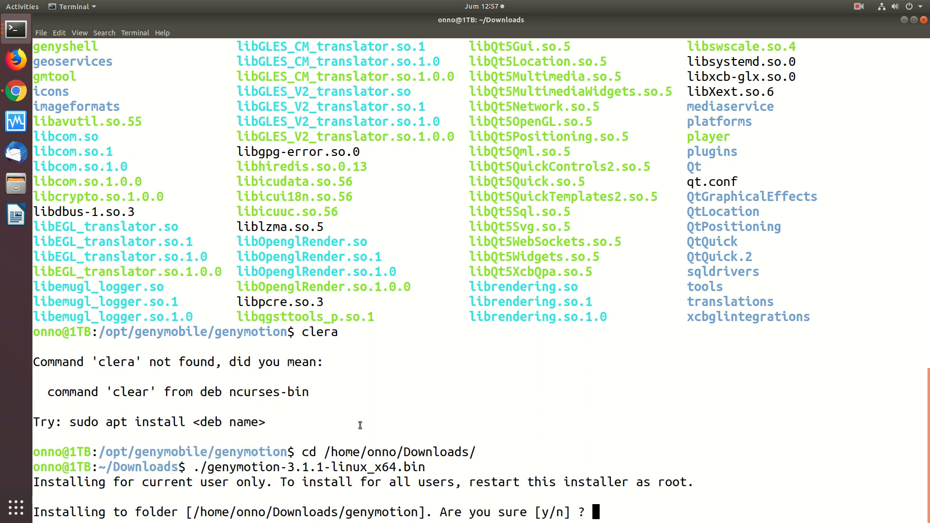
key("ctrl+c")
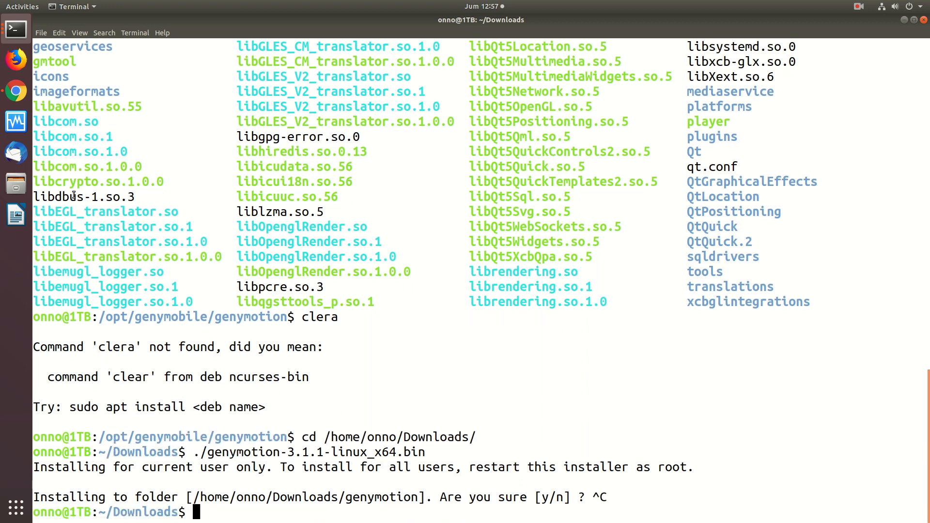
Switch to Chrome and review the Install and Run commands on the OnnoCenter Genymotion install page, highlighting each one
left_click(16, 91)
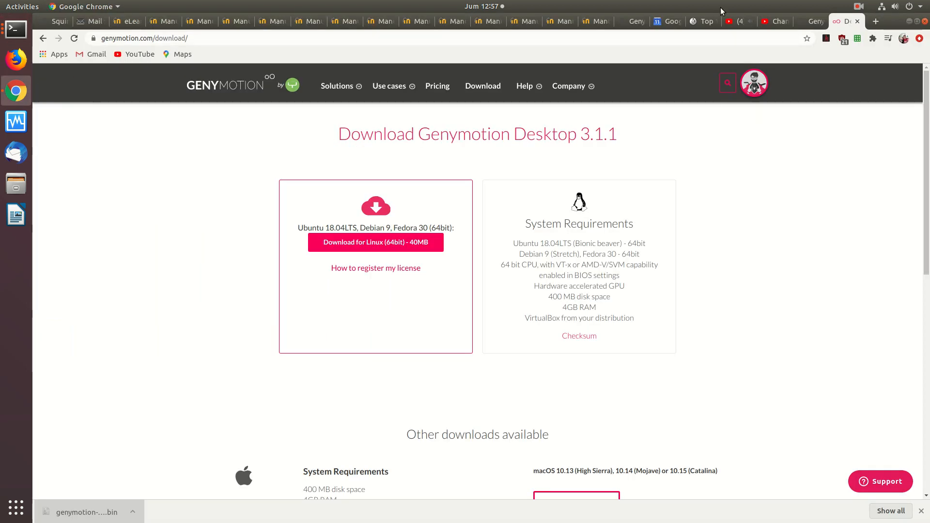
left_click(815, 19)
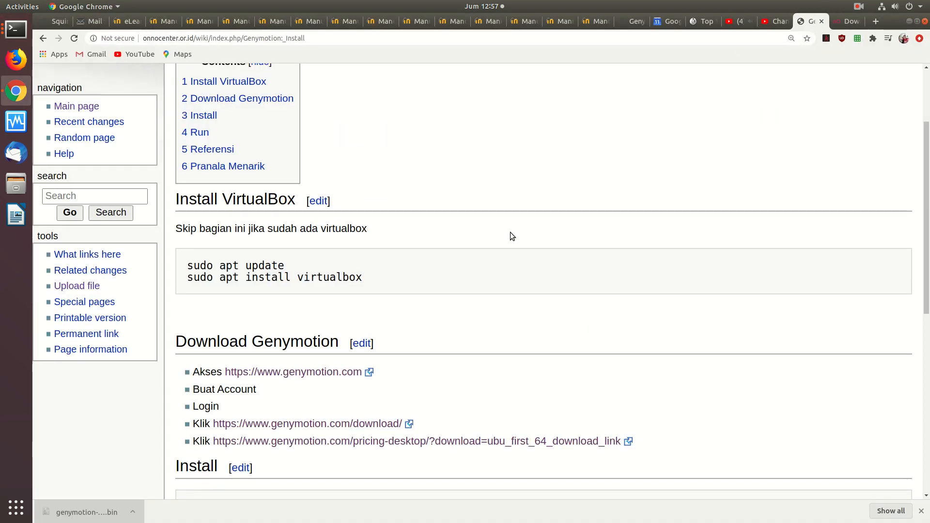
scroll(510, 231, "down", 2)
scroll(510, 231, "down", 10)
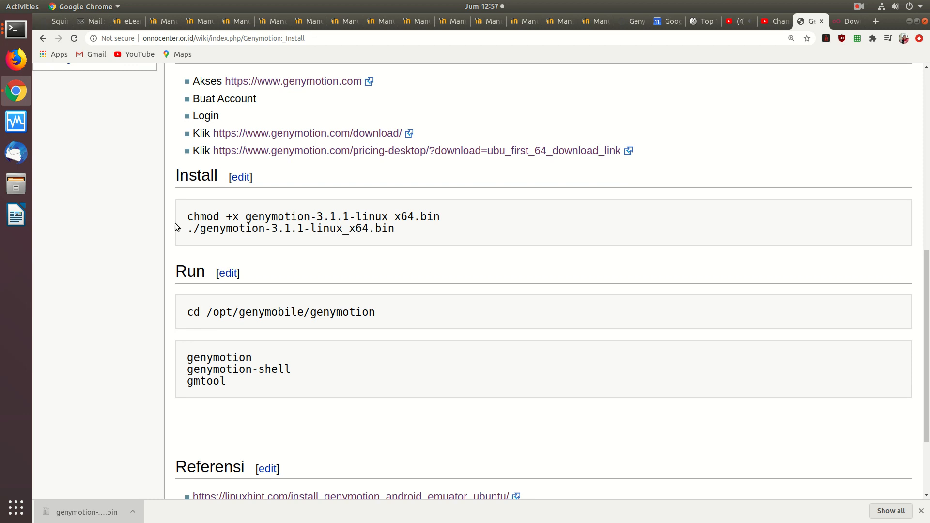
left_click_drag(189, 217, 442, 216)
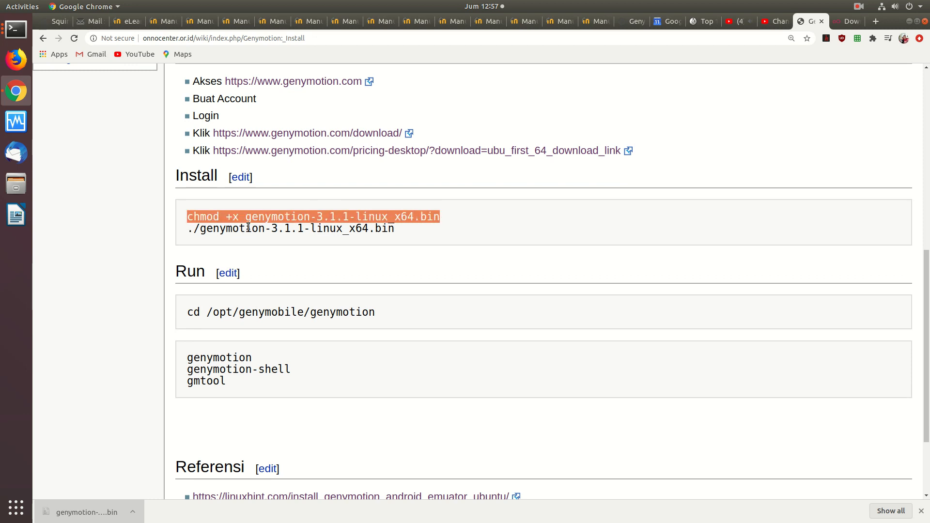
left_click(200, 235)
left_click_drag(200, 234, 408, 243)
left_click_drag(193, 312, 395, 314)
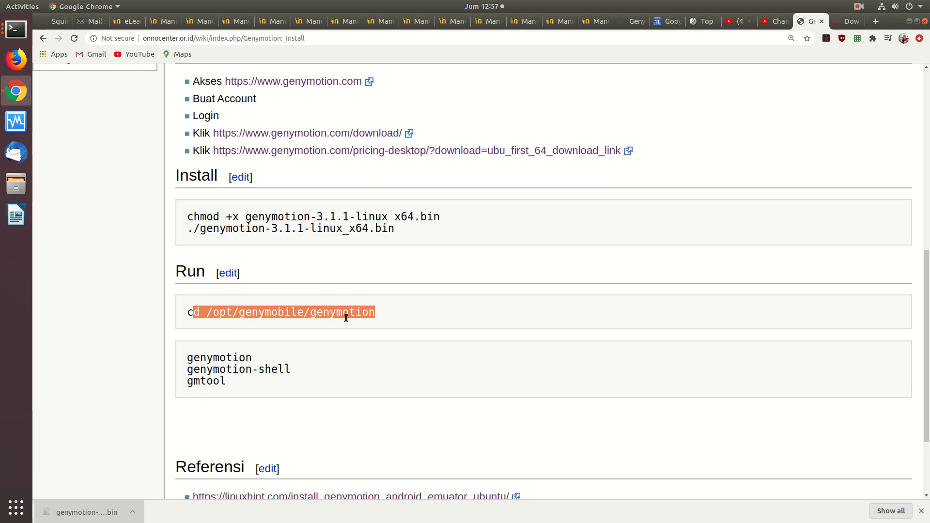
left_click_drag(188, 353, 200, 391)
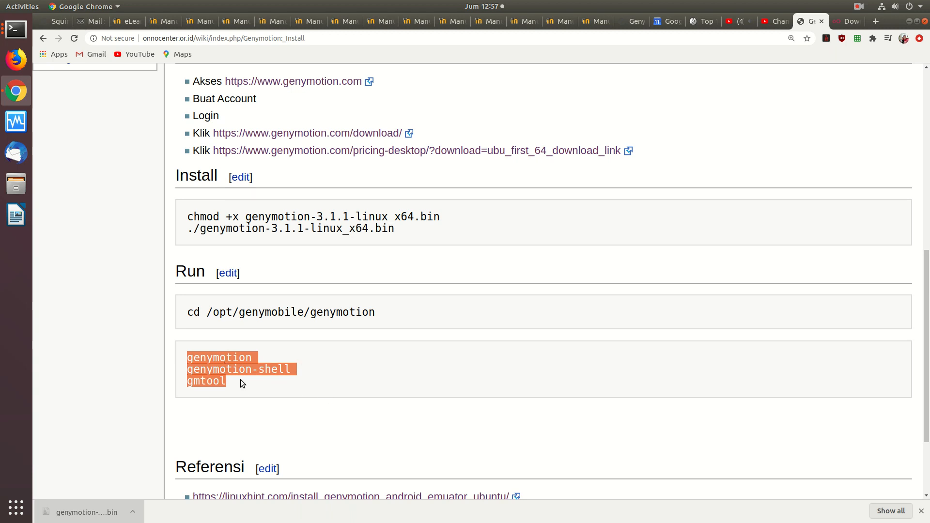
Return to the Downloads terminal window, change to /opt/genymobile/genymotion and clear the screen
left_click(16, 29)
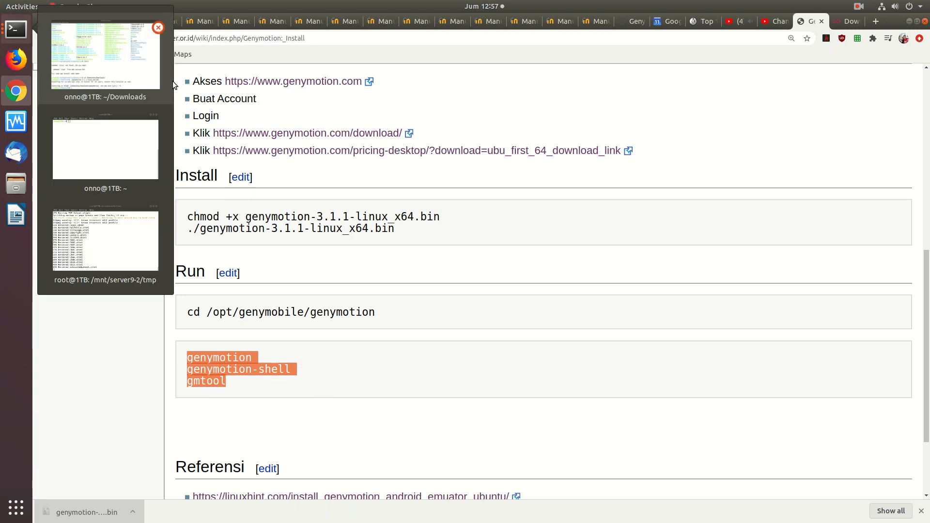
left_click(147, 68)
type("cd /")
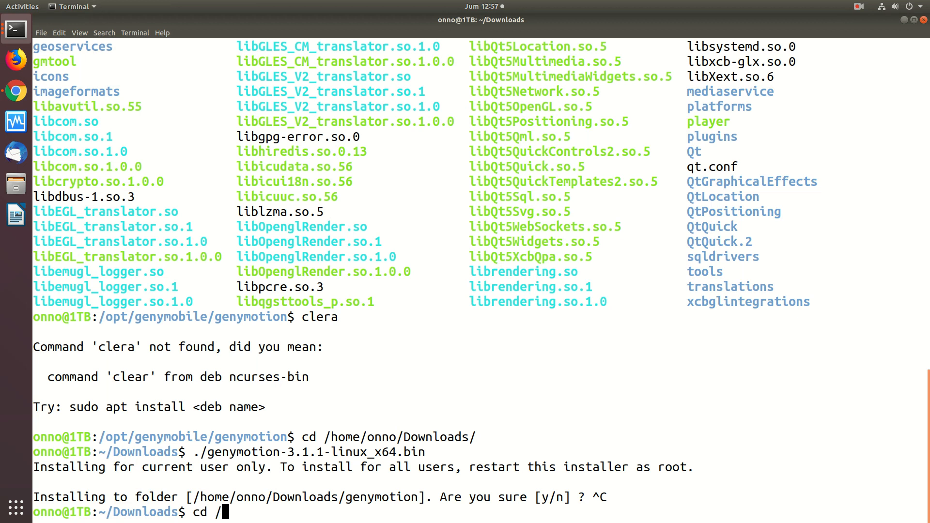
type("opt/gen")
key("Tab")
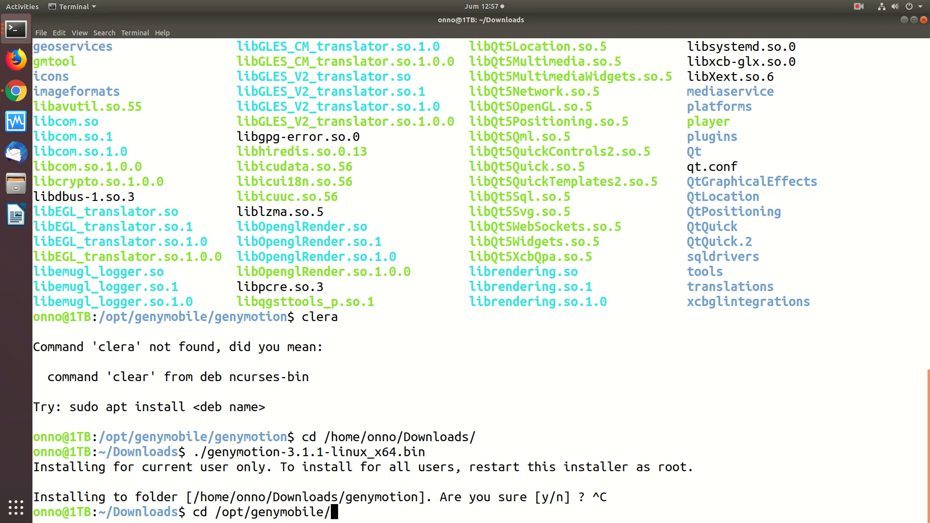
type("genymotion/")
key("Tab")
key("Return")
type("clear")
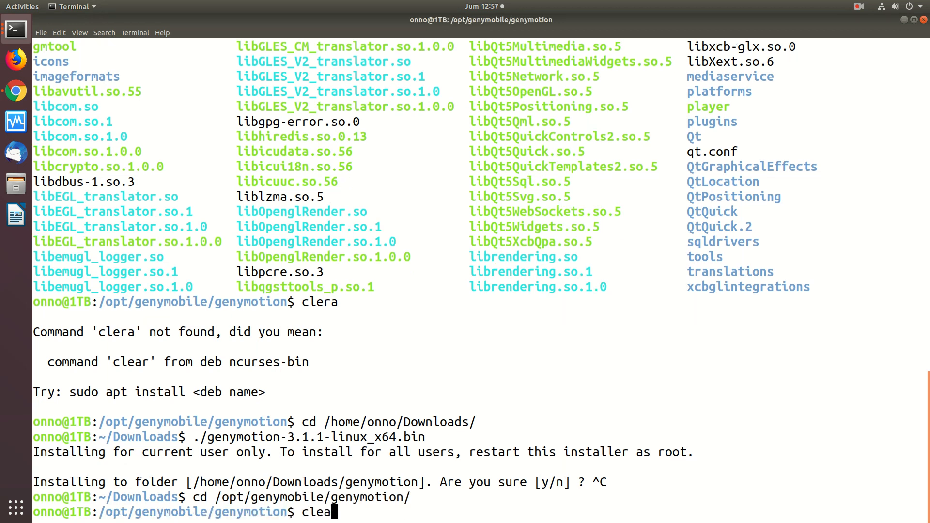
key("Return")
Launch Genymotion as a background process with ./genymotion &
type("./geny")
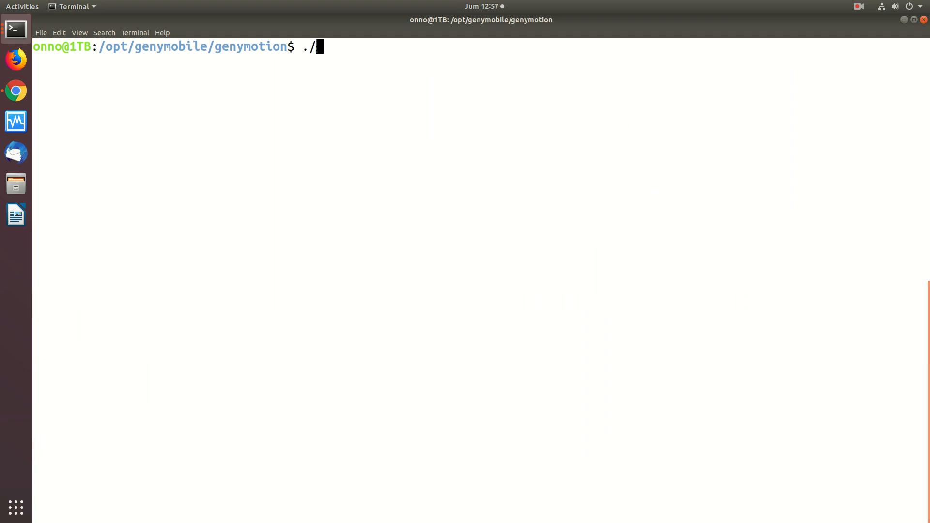
type(",m")
key("BackSpace")
key("BackSpace")
type("motion &")
key("Return")
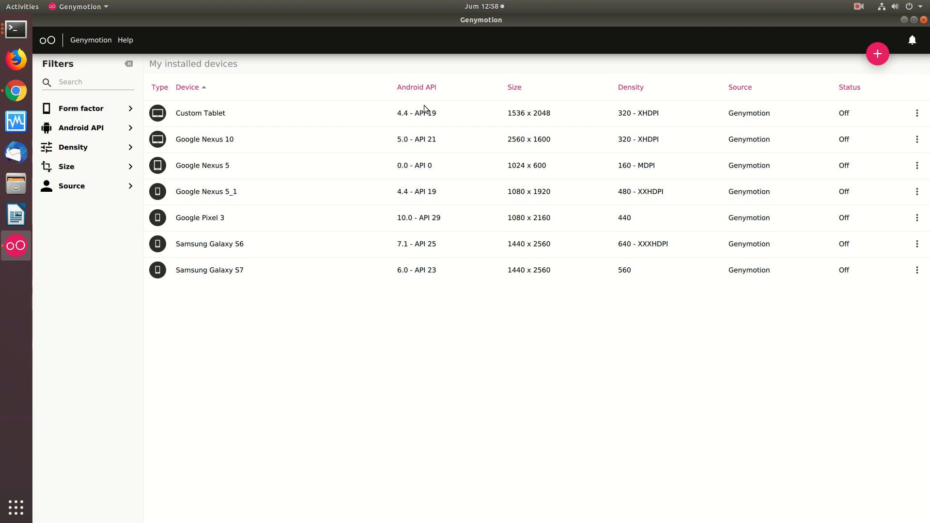
Filter the installed devices by the form factors Phone, Small Tablet and Large Tablet
left_click(50, 113)
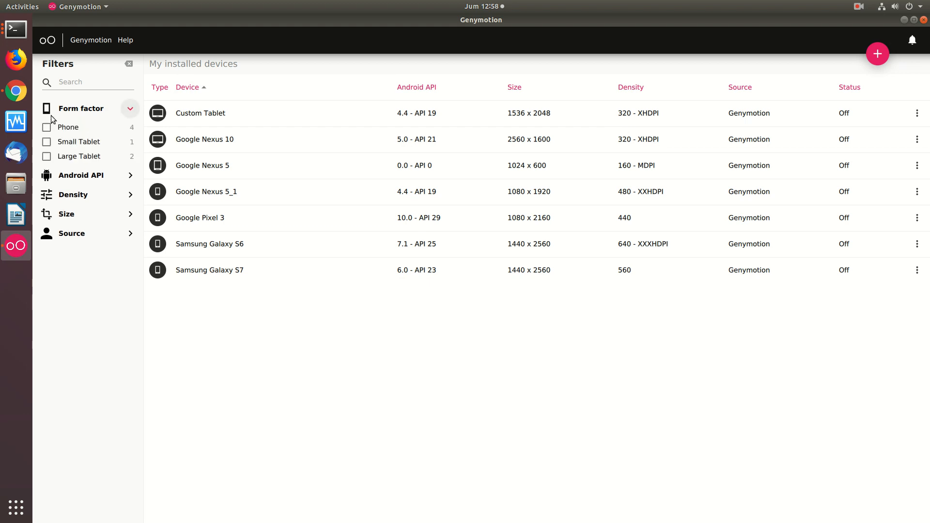
left_click(47, 128)
left_click(46, 142)
left_click(46, 156)
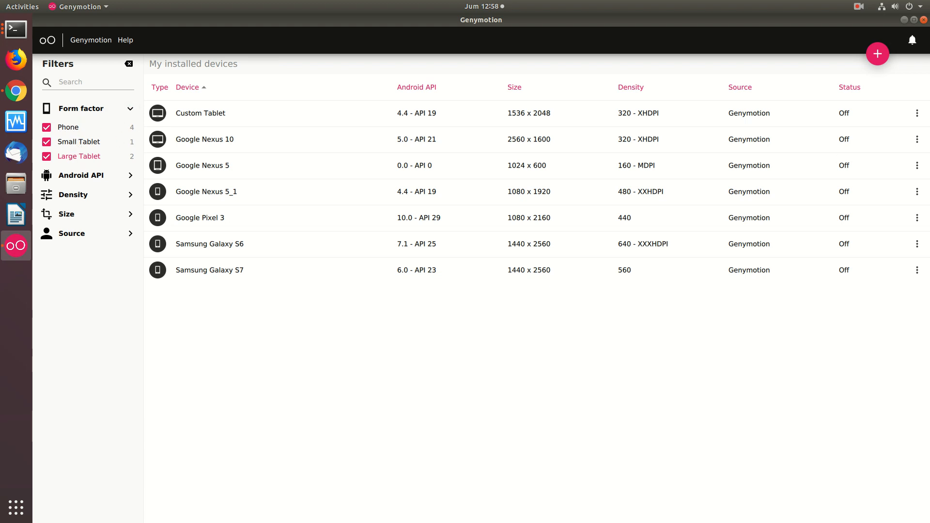
Start adding a virtual device and browse the available templates from Android 4.4 through to 8.1
left_click(878, 53)
left_click(365, 171)
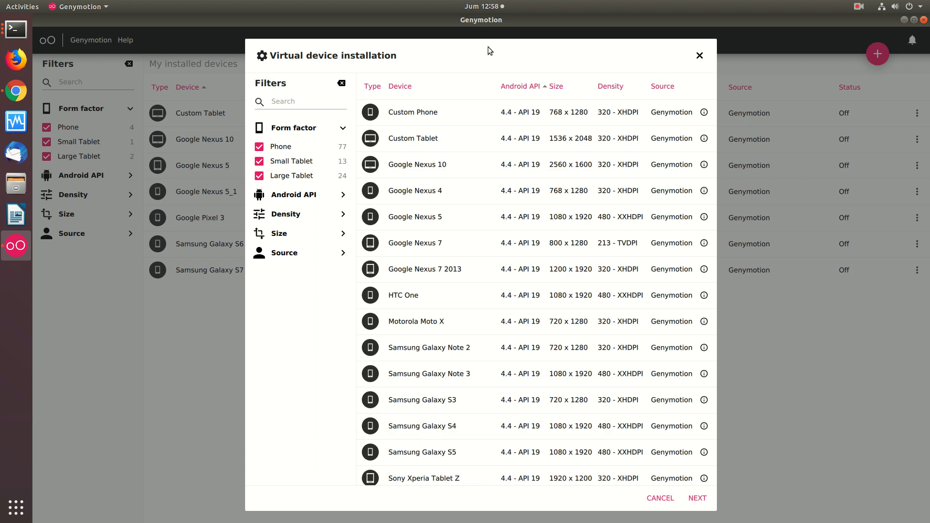
scroll(412, 115, "down", 3)
scroll(412, 115, "down", 1)
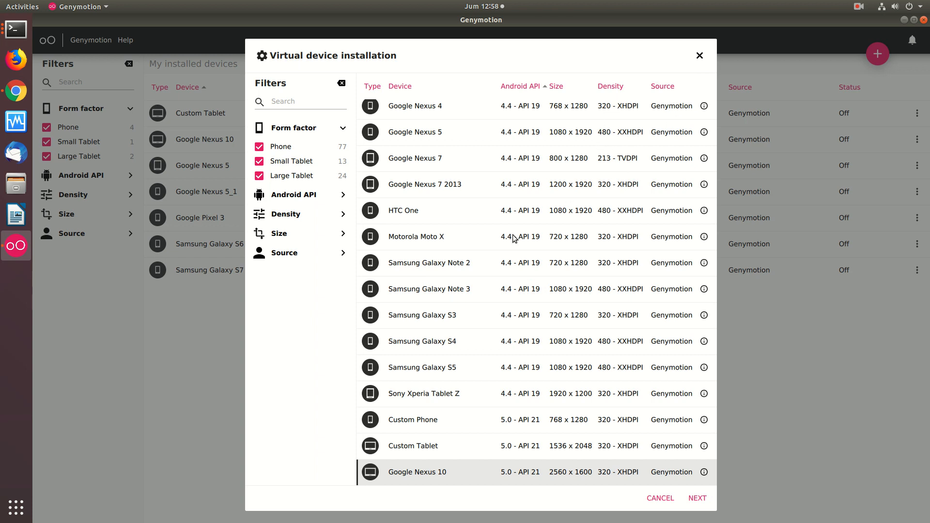
scroll(472, 266, "down", 10)
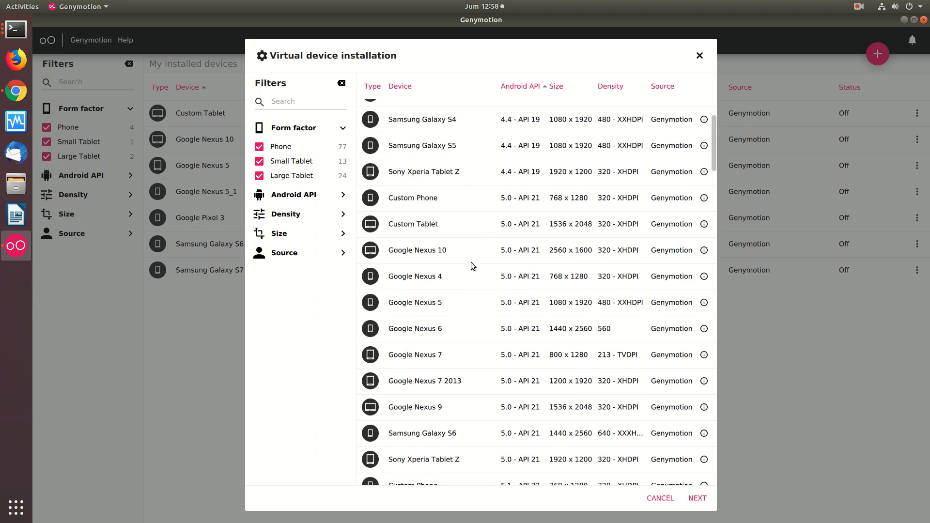
scroll(470, 263, "down", 15)
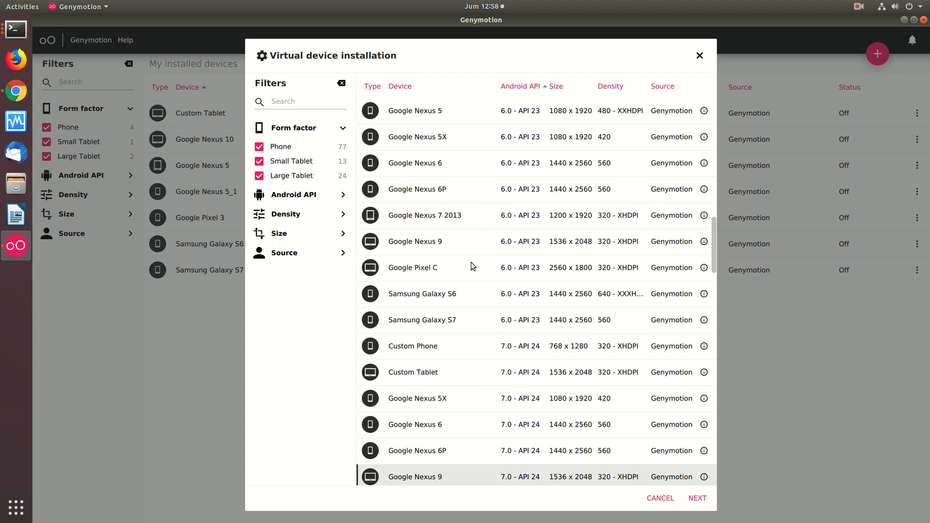
scroll(471, 262, "down", 9)
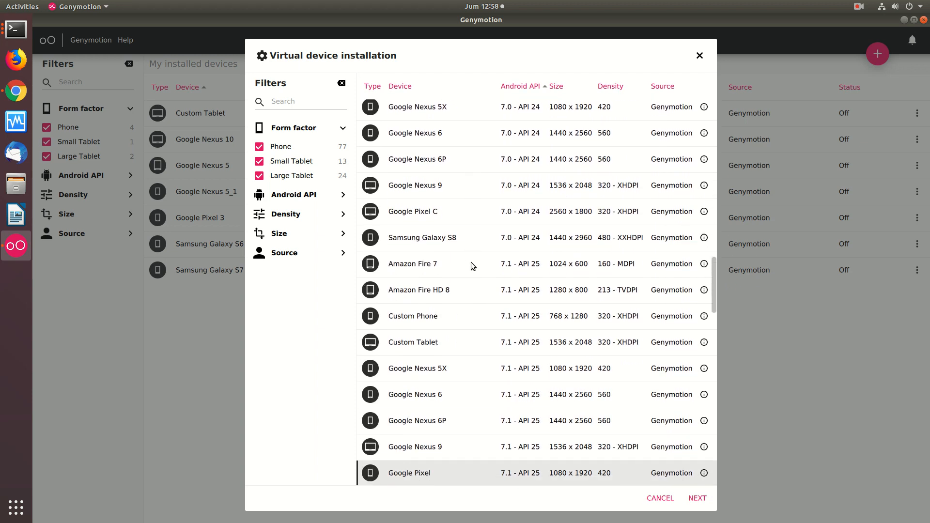
scroll(471, 263, "down", 18)
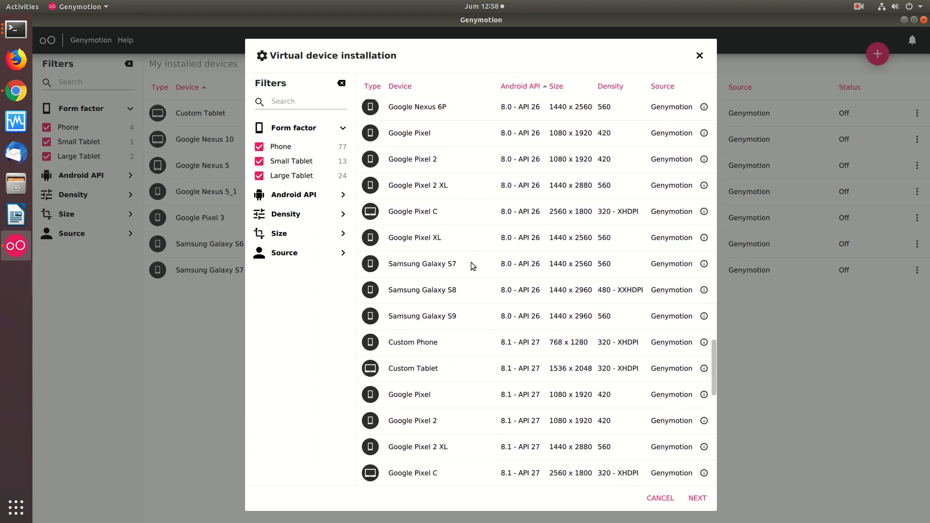
Step back and forth through the Android 8.0 templates, examining the Google and Samsung Galaxy models
key("Up")
key("Up")
key("Up")
key("Up")
key("Up")
key("Up")
key("Up")
key("Up")
key("Up")
key("Up")
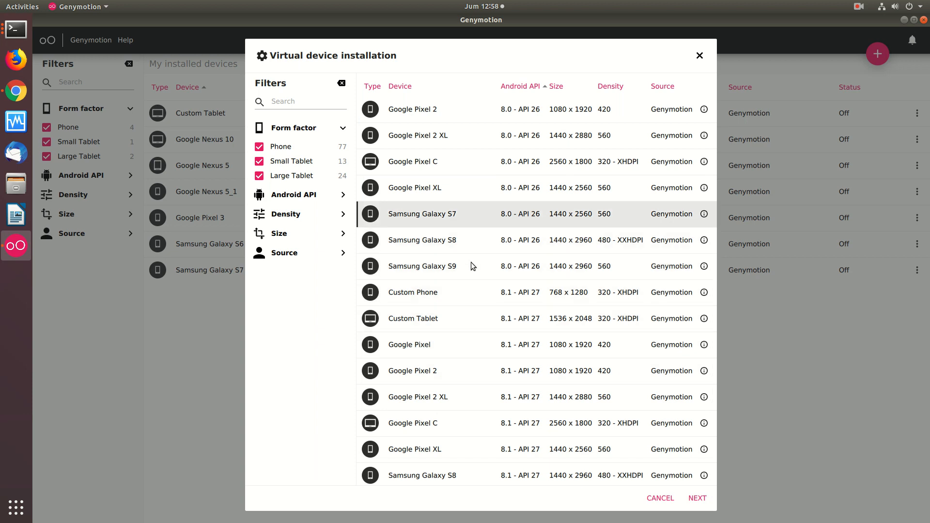
key("Up")
key("Up")
key("Up")
key("Up")
key("Up")
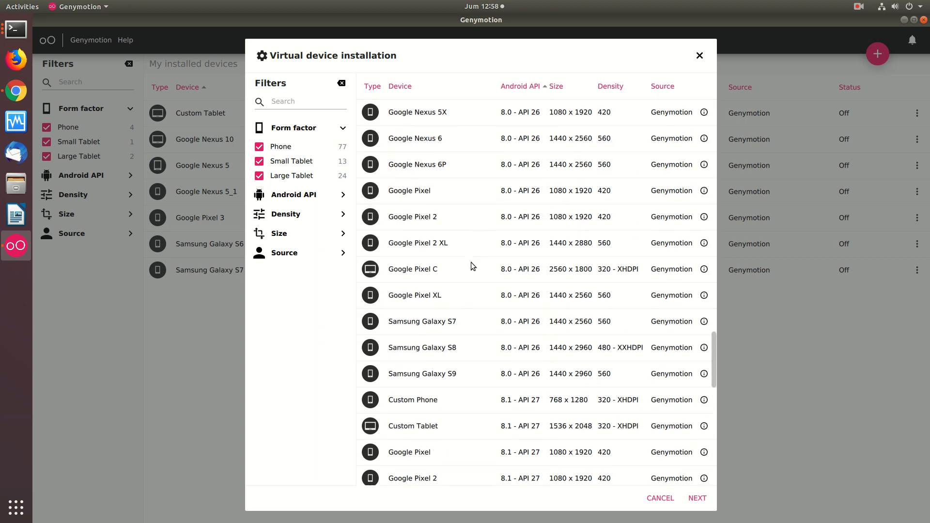
key("Down")
key("Down")
key("Down")
key("Up")
key("Up")
key("Up")
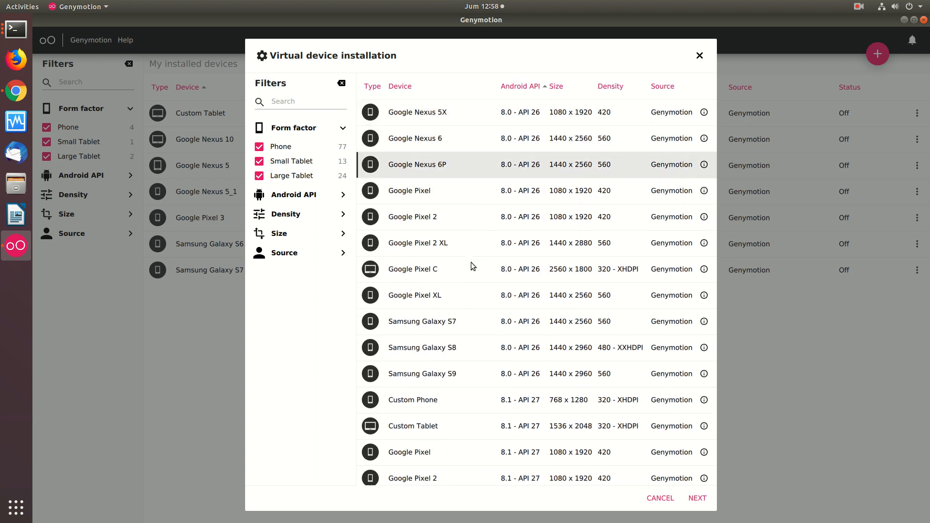
key("Down")
key("Down")
key("Down")
key("Down")
key("Down")
key("Down")
key("Down")
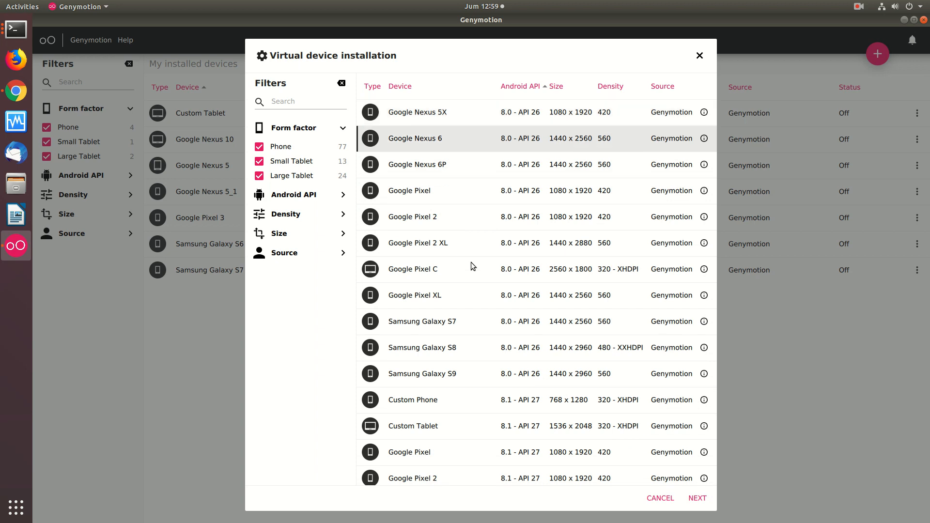
key("Down")
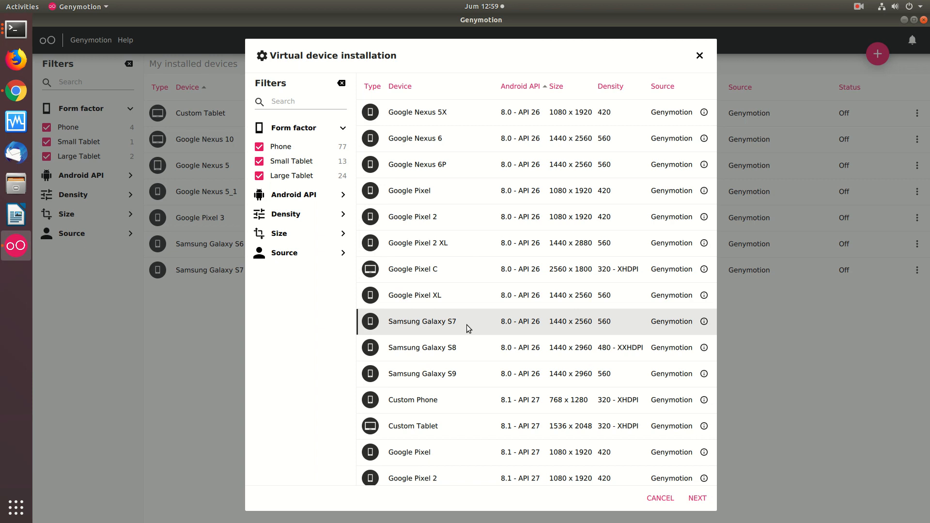
Choose the Samsung Galaxy S9 template with Android 8.0 and proceed to its configuration
left_click(458, 353)
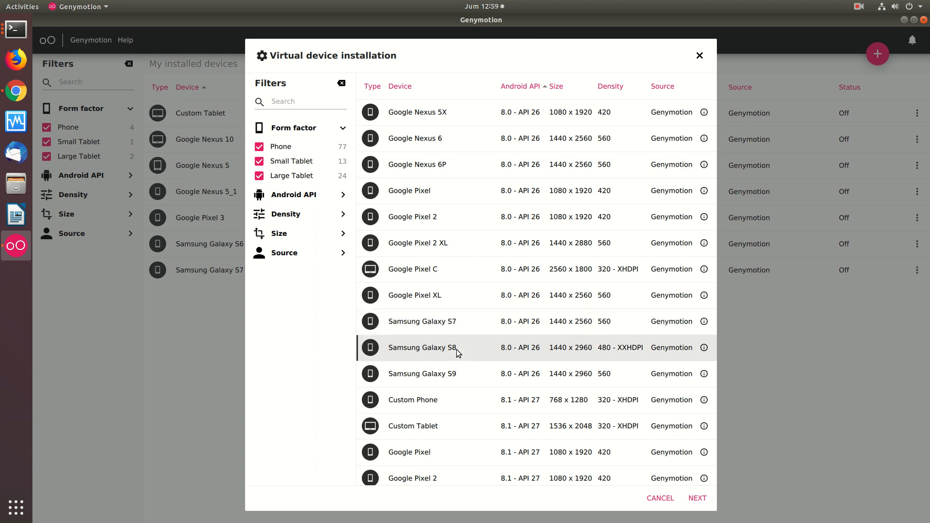
left_click(457, 376)
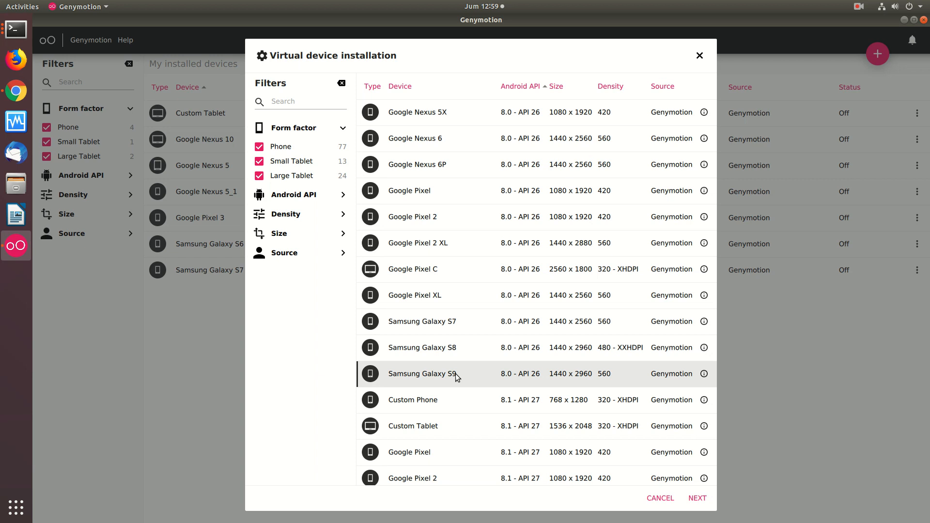
left_click(706, 501)
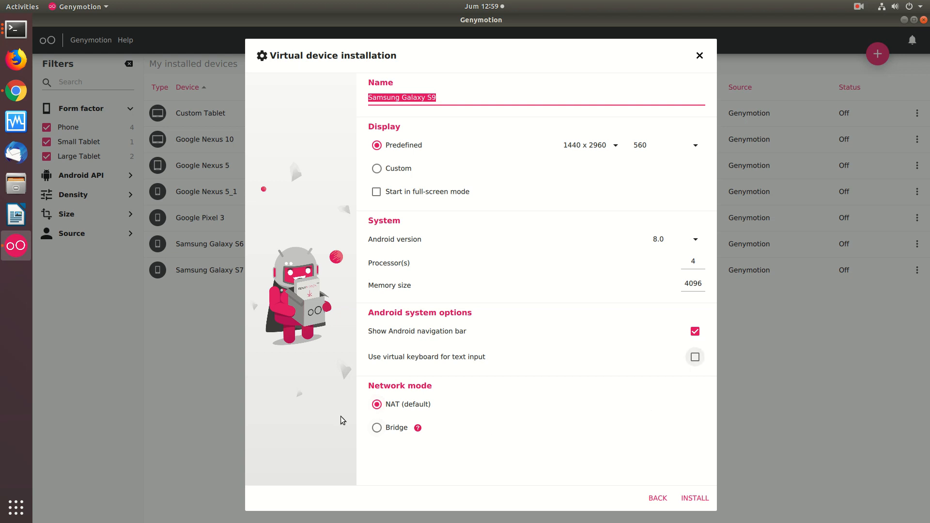
Configure the Samsung Galaxy S9 with Bridge network mode and a 1440 x 2960 display, and start its installation
left_click(377, 428)
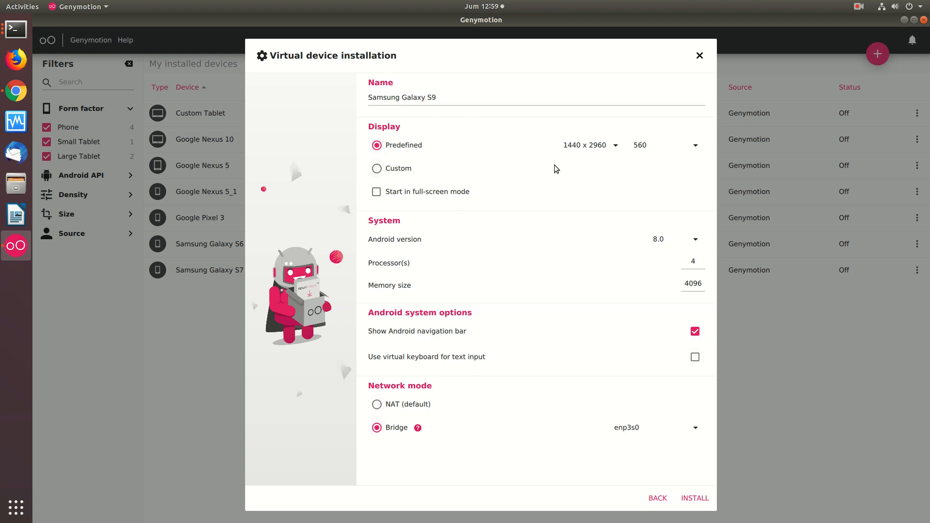
left_click(598, 146)
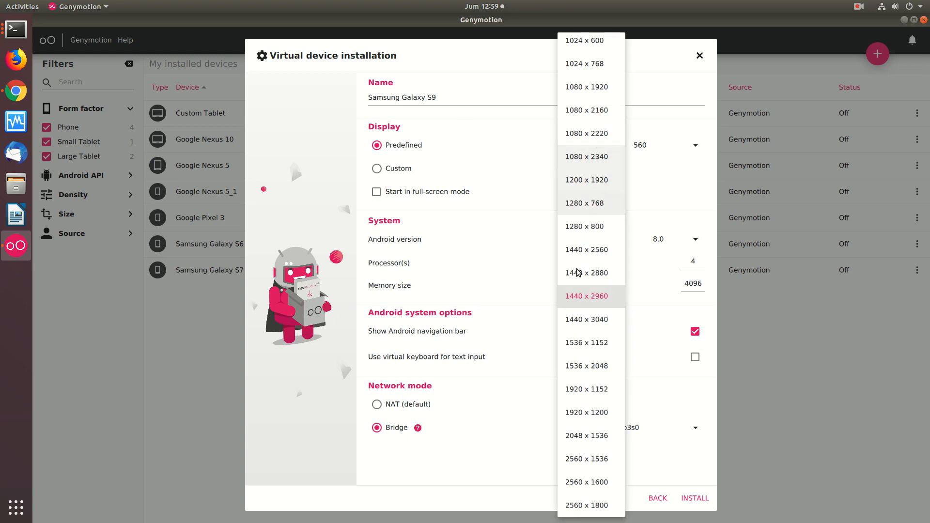
left_click(574, 297)
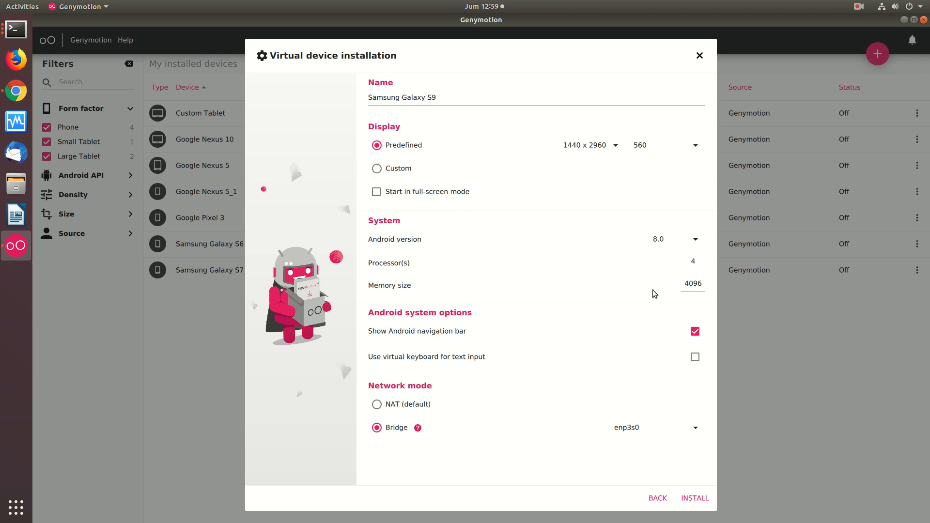
left_click(695, 499)
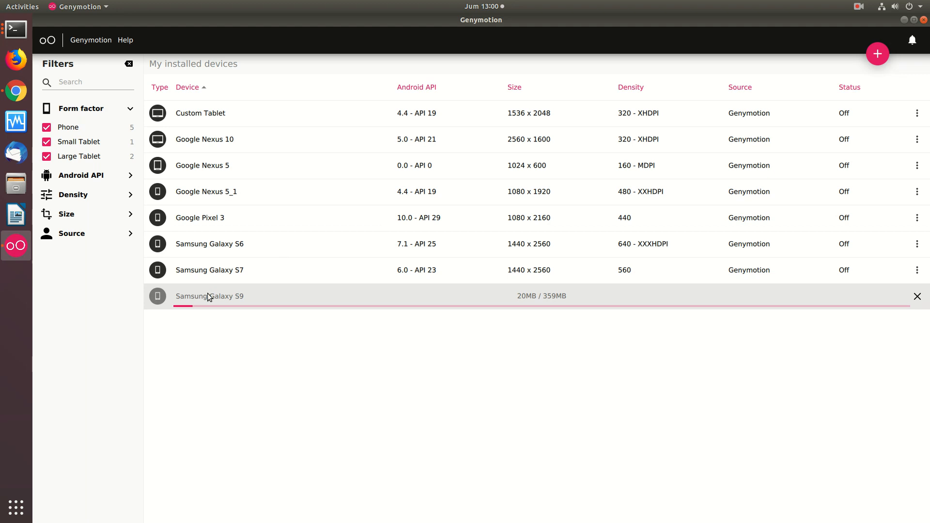
Start adding another virtual device, choose the Xiaomi Redmi Note 7 template with Android 9.0, and proceed to its configuration
left_click(884, 58)
left_click(433, 297)
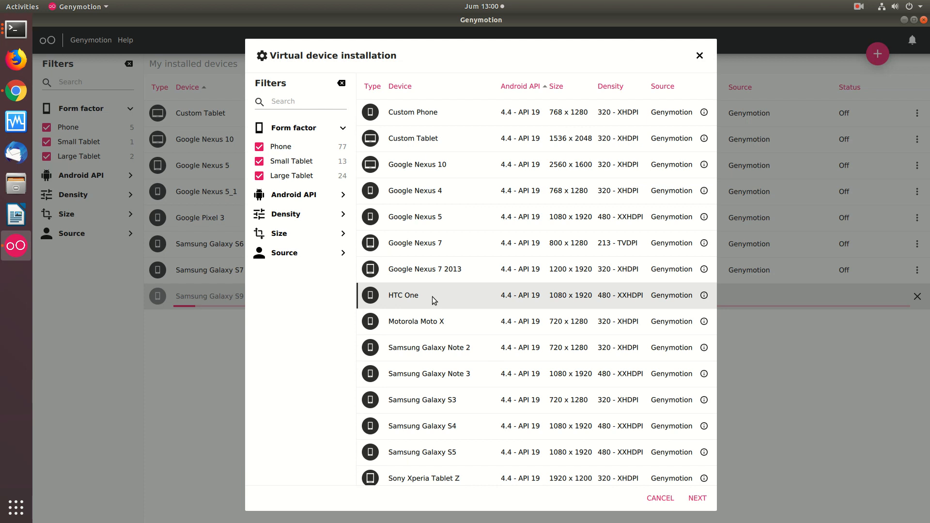
scroll(432, 297, "down", 20)
scroll(434, 300, "down", 2)
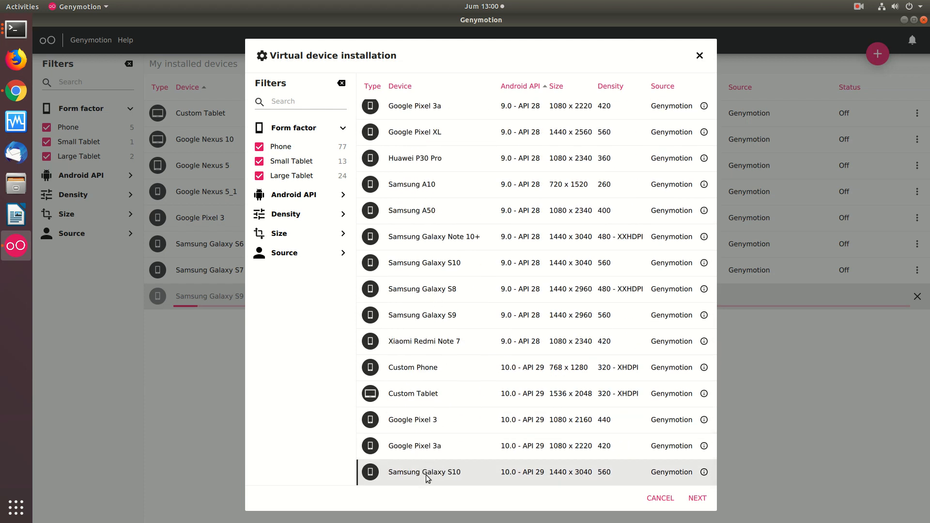
left_click(432, 343)
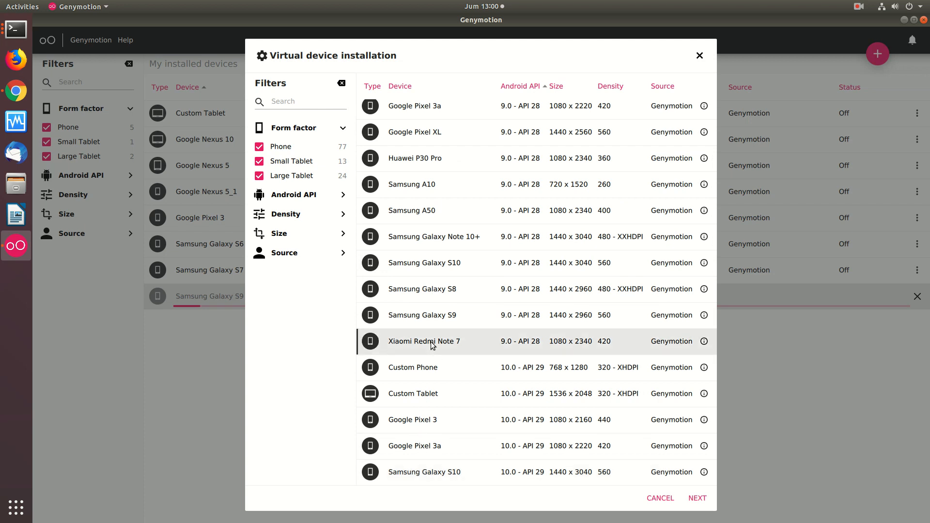
left_click(697, 499)
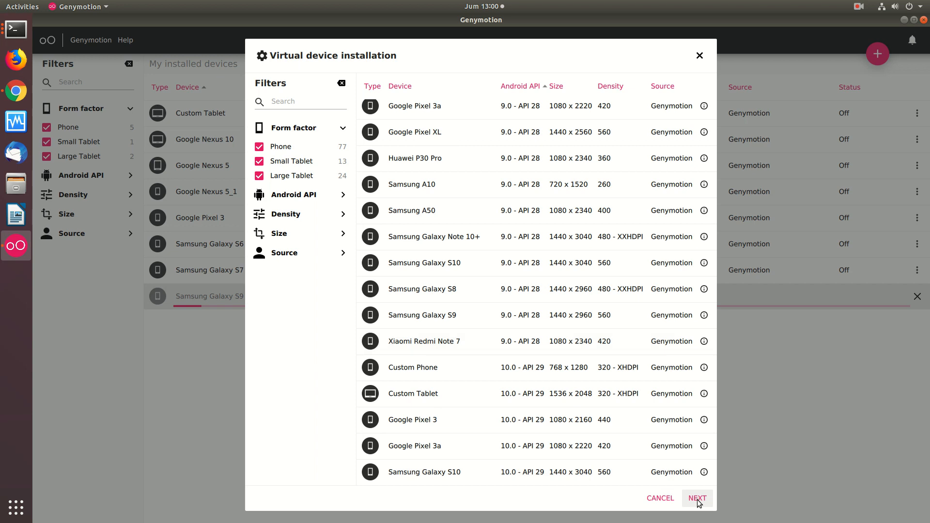
Set the Xiaomi Redmi Note 7's network mode to Bridge and start its installation
left_click(378, 428)
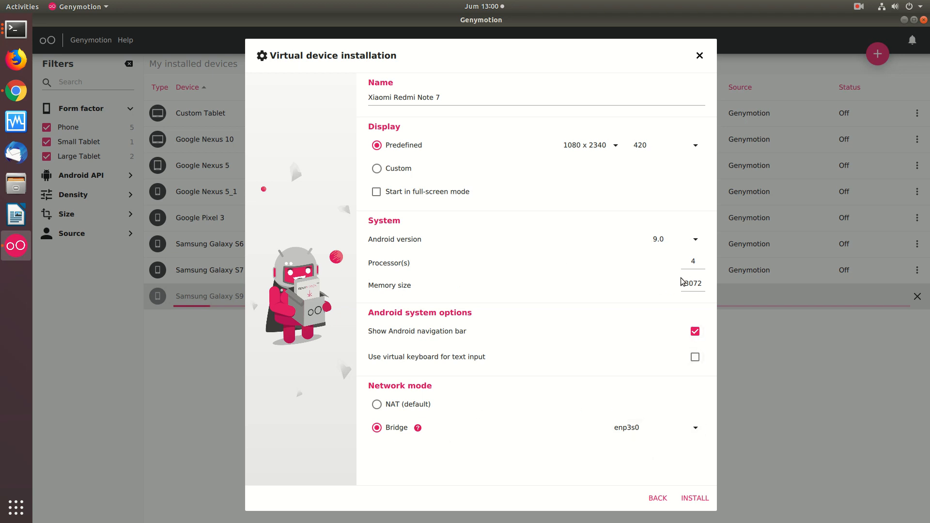
left_click(693, 282)
left_click(696, 499)
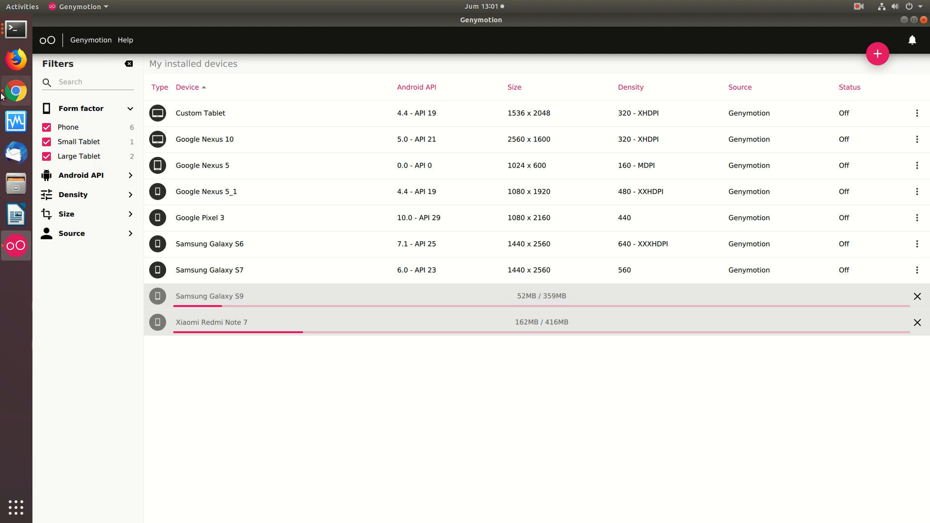
Switch to Google Chrome and view the YouTube Studio channel comments filtered by 'genymotion'
left_click(16, 91)
left_click(724, 20)
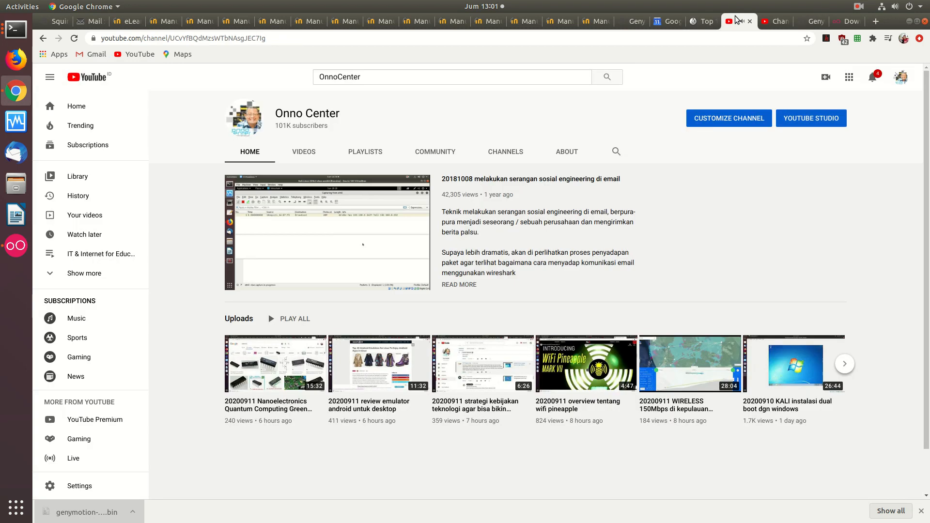
left_click(780, 21)
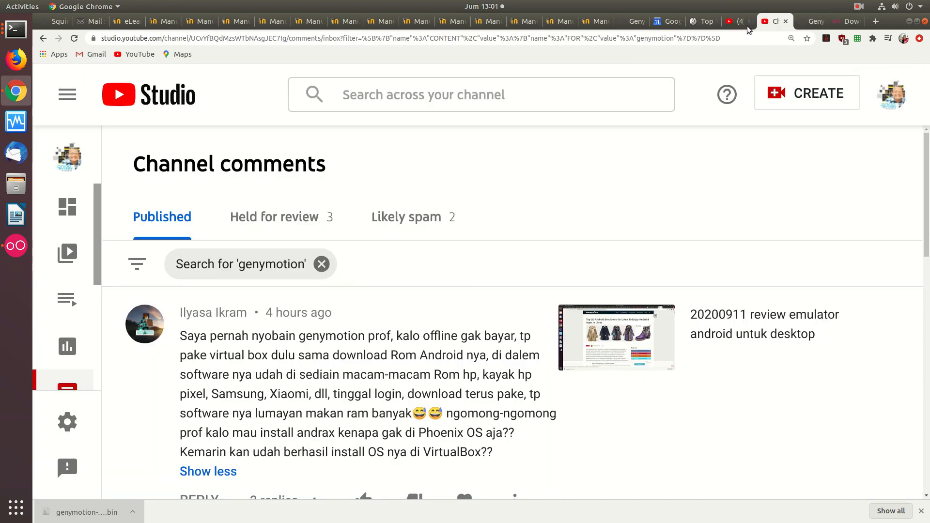